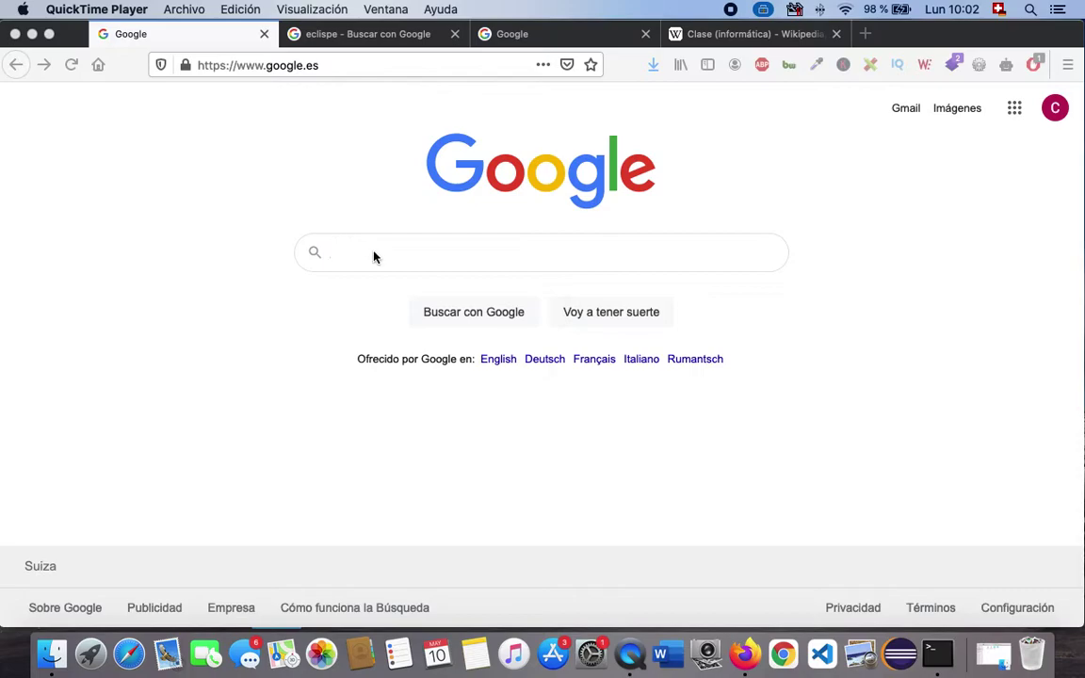
# Search Google for "jdk" and open Oracle's Java SE - Downloads result.
pyautogui.click(406, 256)
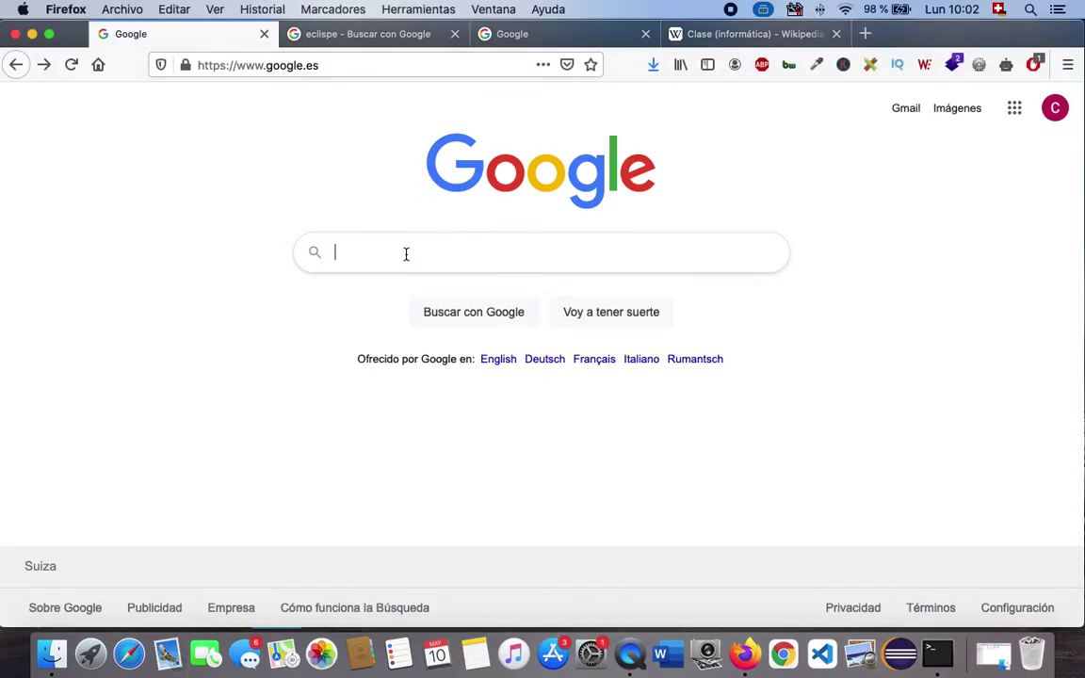
pyautogui.write('jdk')
pyautogui.press('Return')
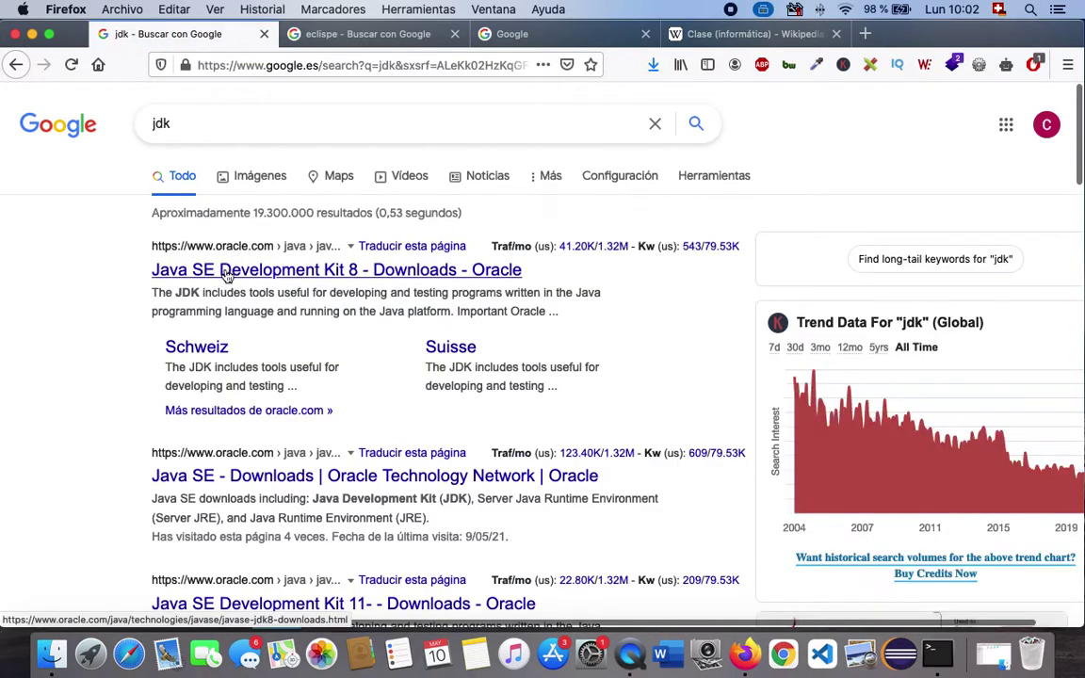
pyautogui.click(231, 270)
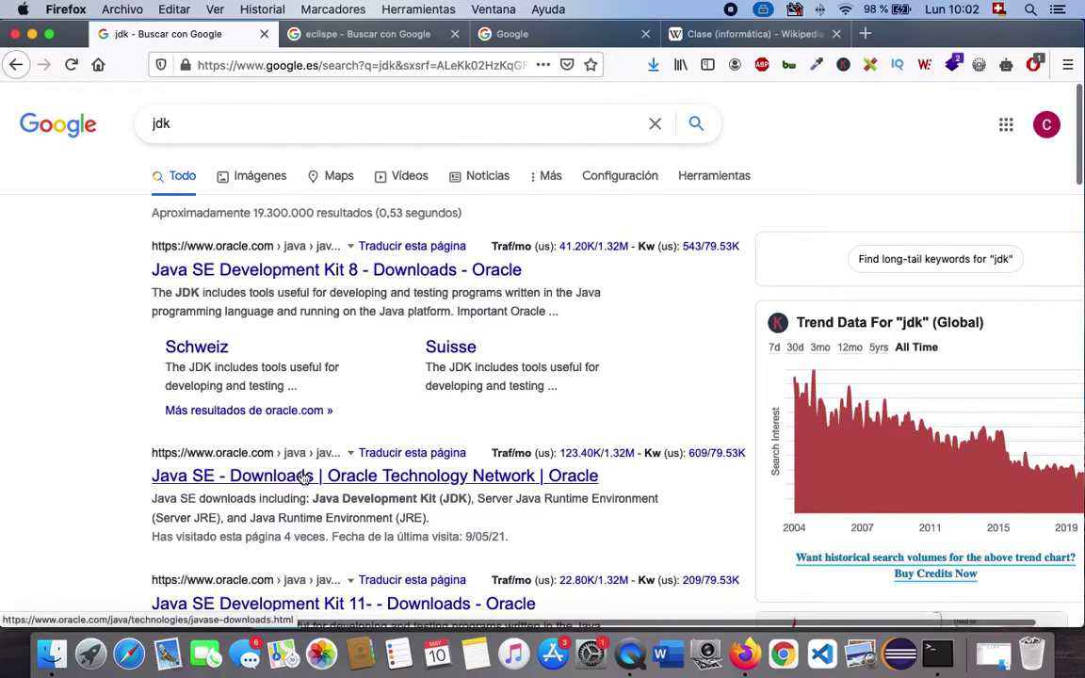
pyautogui.scroll(-3, 285, 446)
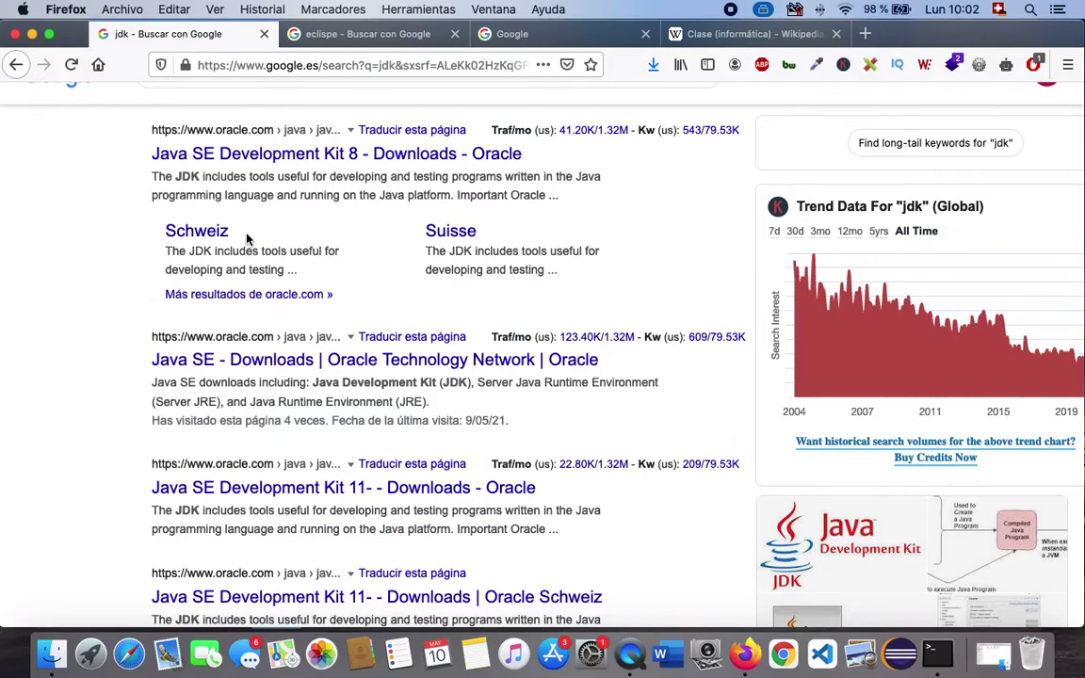
pyautogui.click(240, 368)
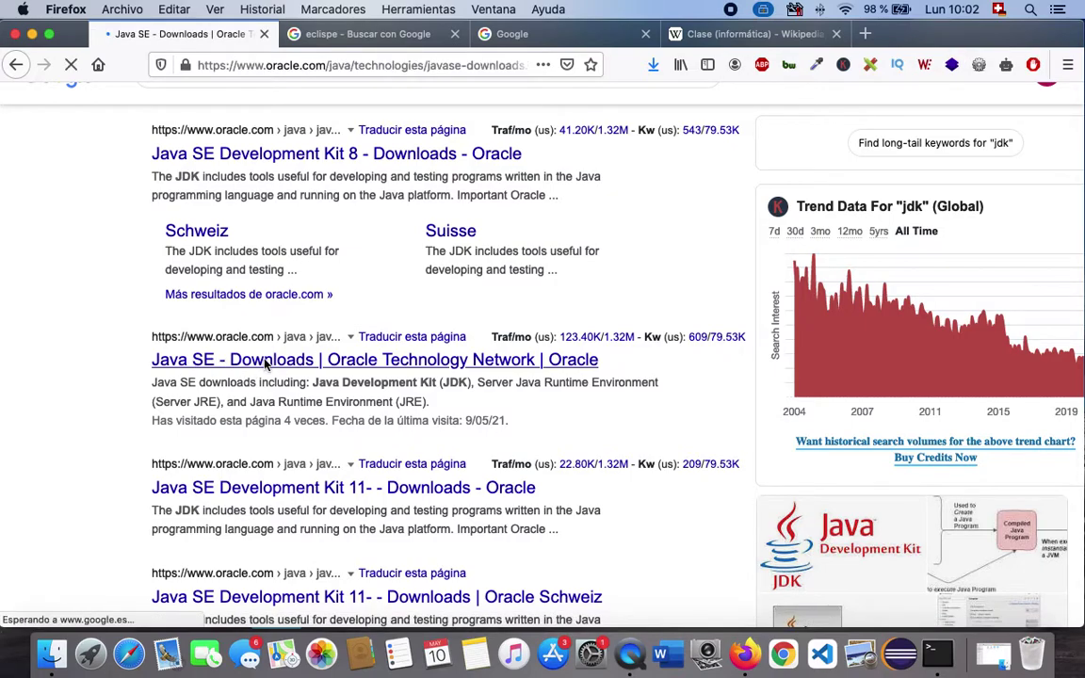
# Open the JDK Download page for Java SE 16 and review the Java SE Development Kit 16.0.1 packages per operating system.
pyautogui.scroll(-2, 300, 268)
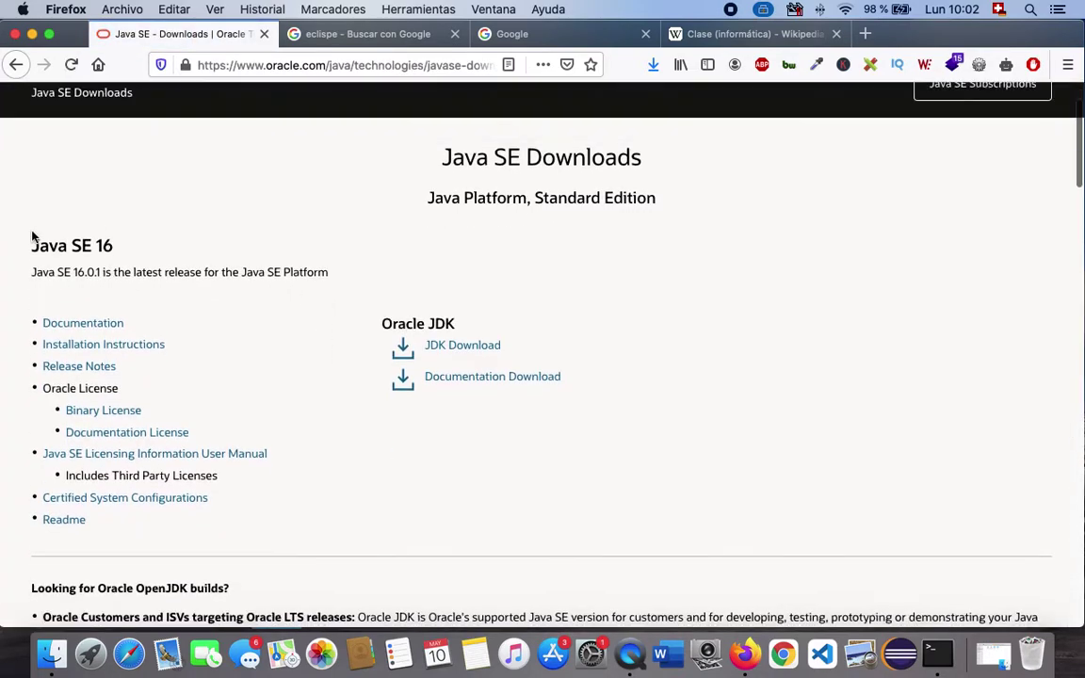
pyautogui.moveTo(31, 244); pyautogui.dragTo(125, 253)
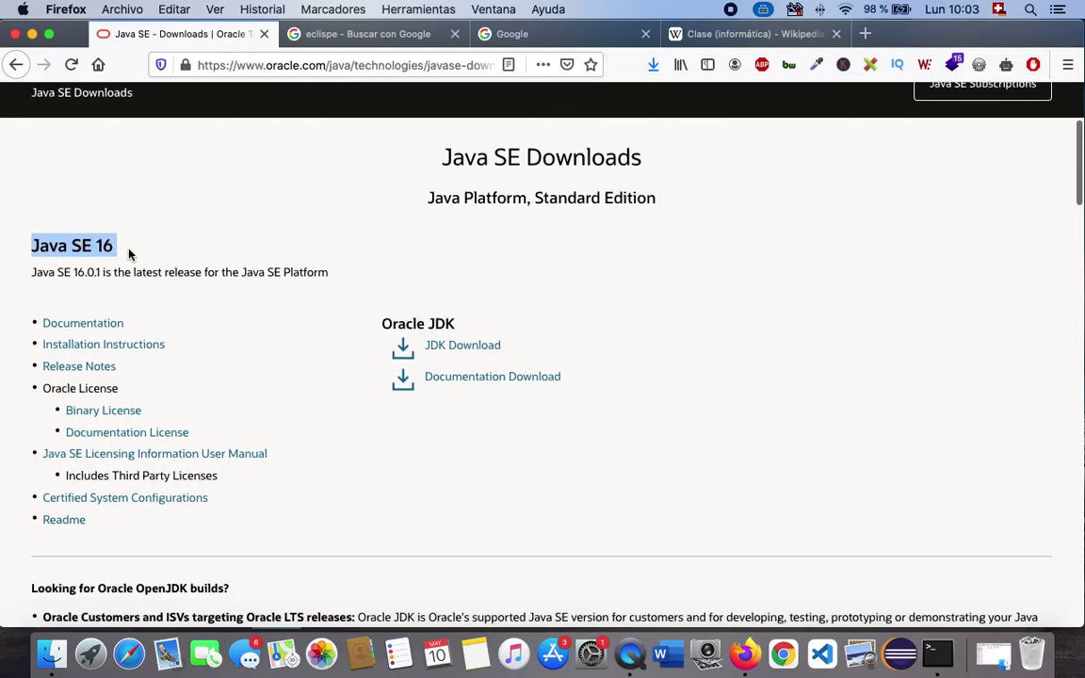
pyautogui.click(266, 235)
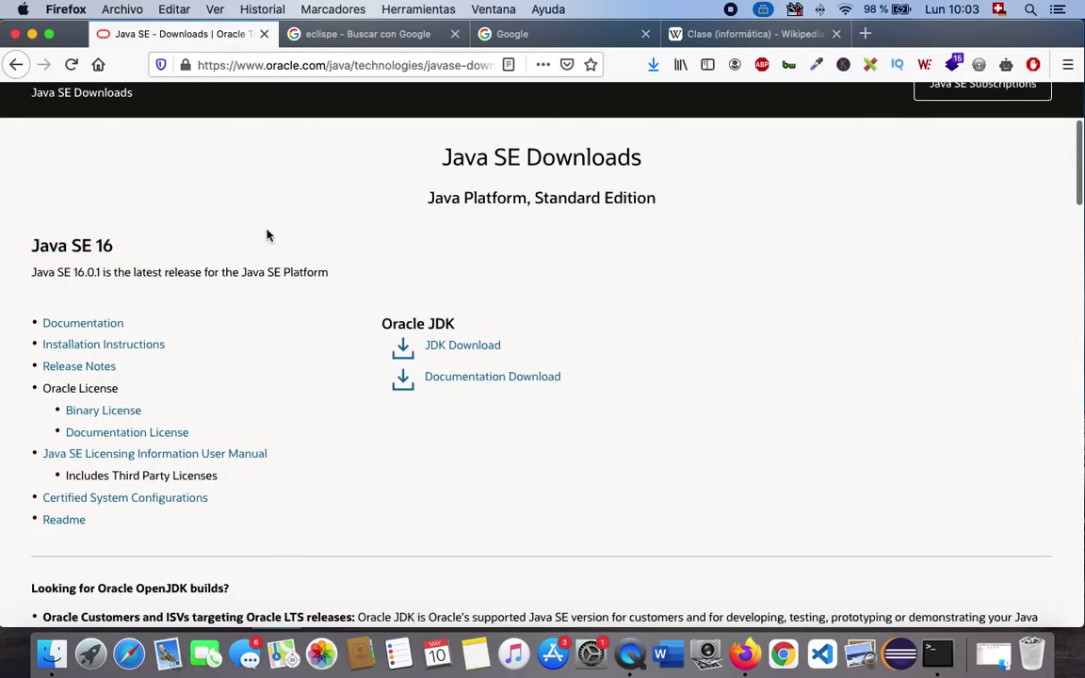
pyautogui.click(462, 345)
pyautogui.scroll(-5, 450, 347)
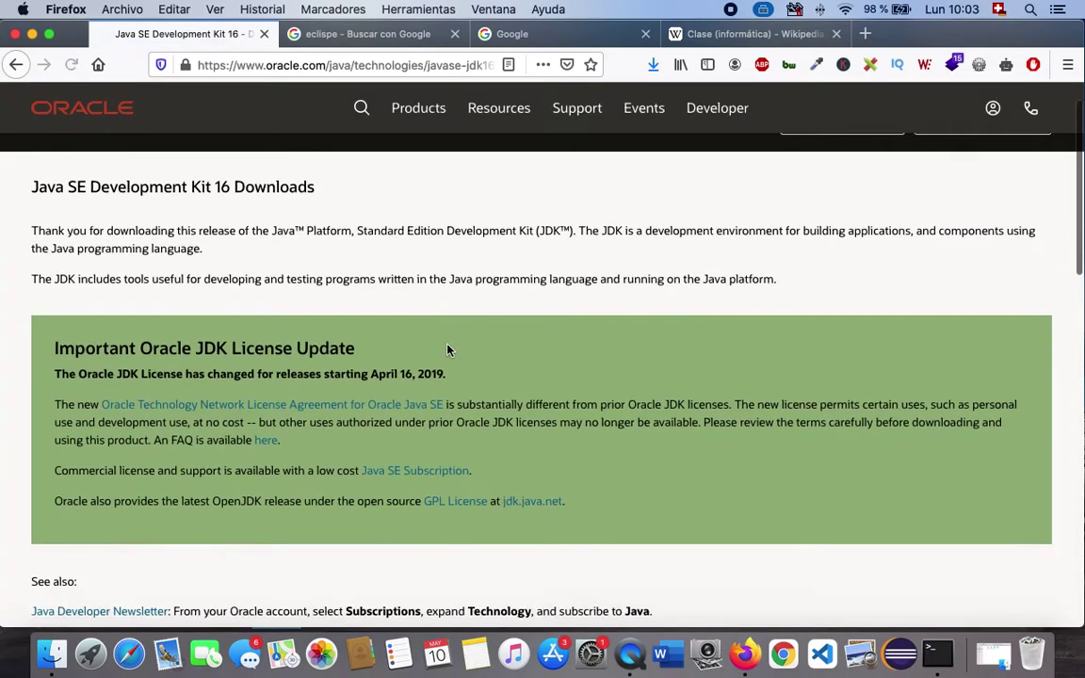
pyautogui.scroll(-5, 447, 346)
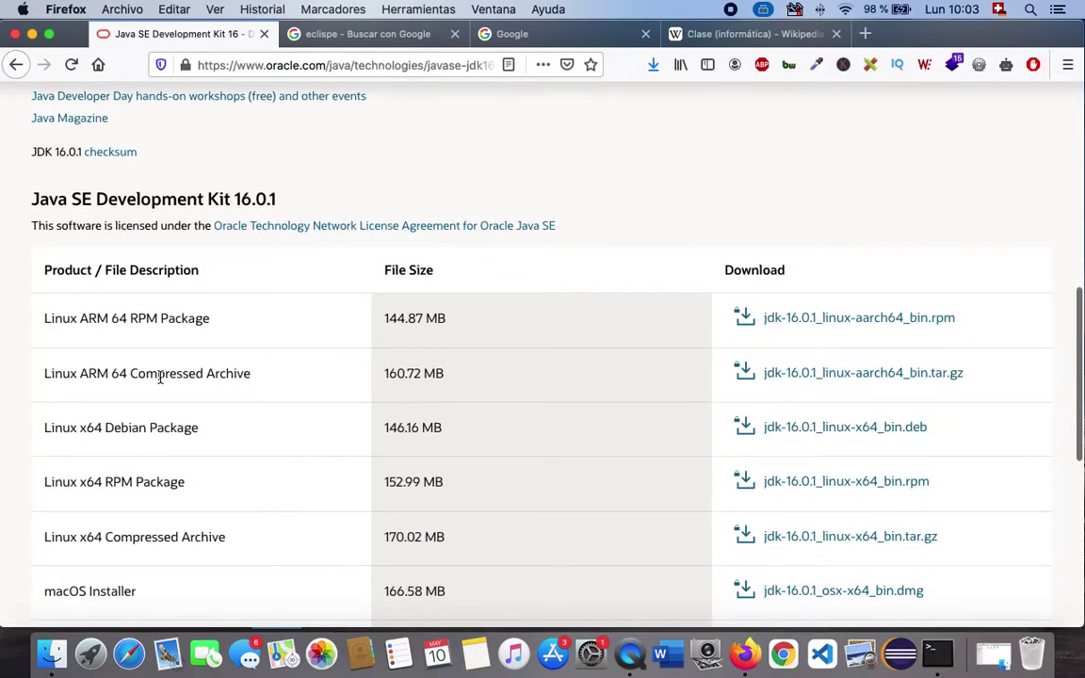
pyautogui.scroll(-5, 160, 376)
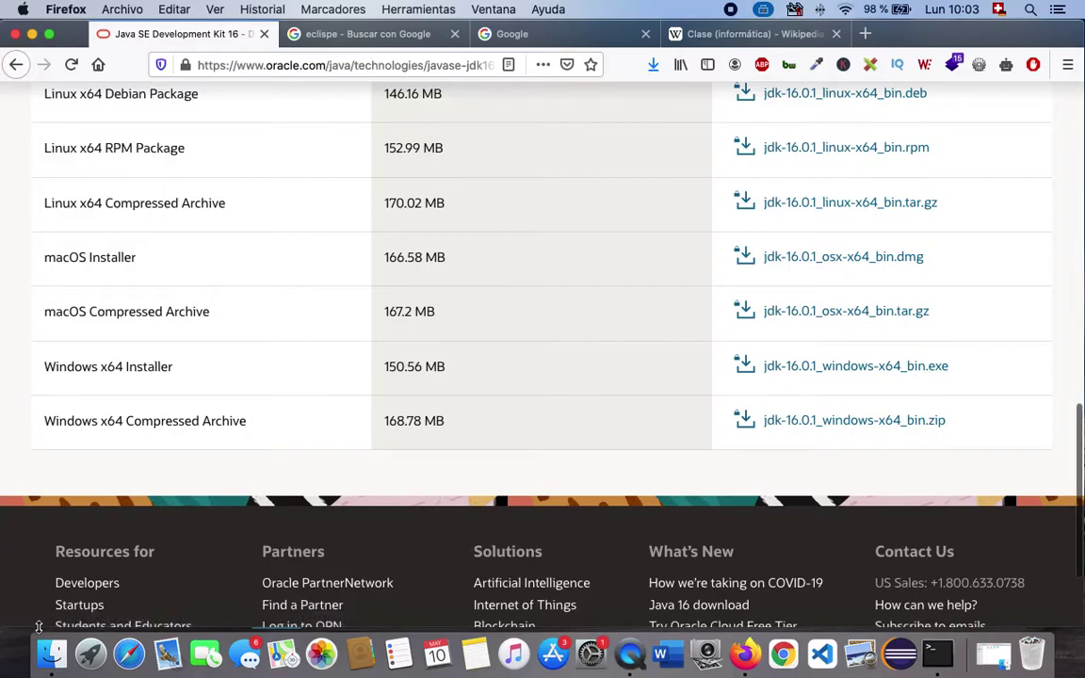
# Switch to Finder and move jdk-16.0.1_osx-x64_bin.dmg below the other items in the Java Curso Canal folder.
pyautogui.click(51, 654)
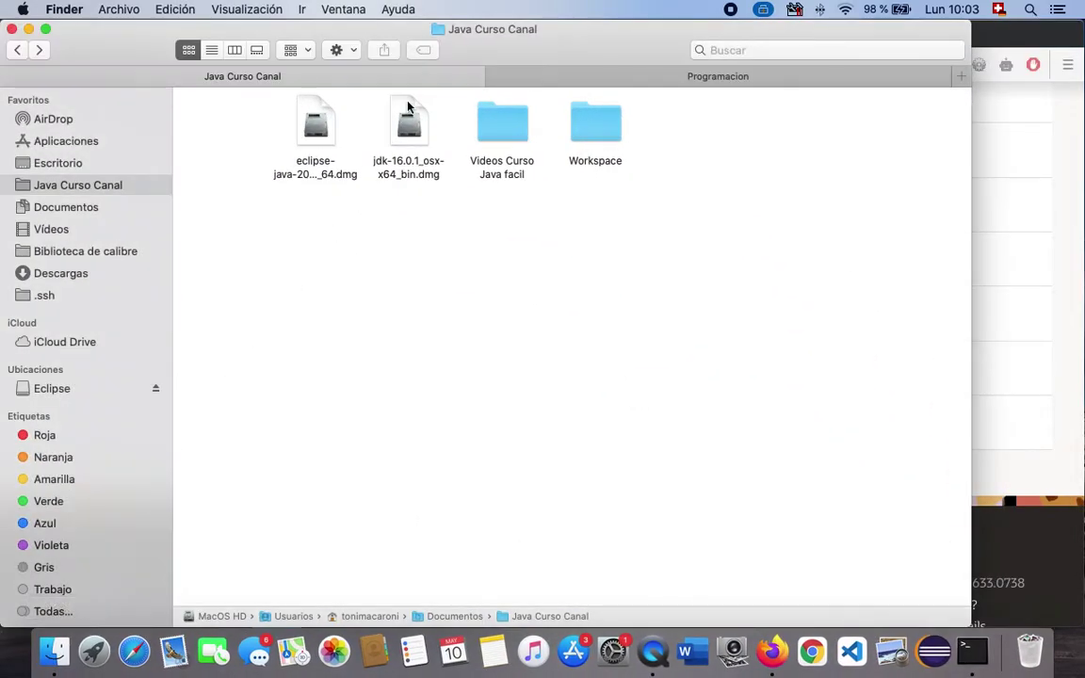
pyautogui.moveTo(412, 120); pyautogui.dragTo(262, 278)
pyautogui.click(402, 234)
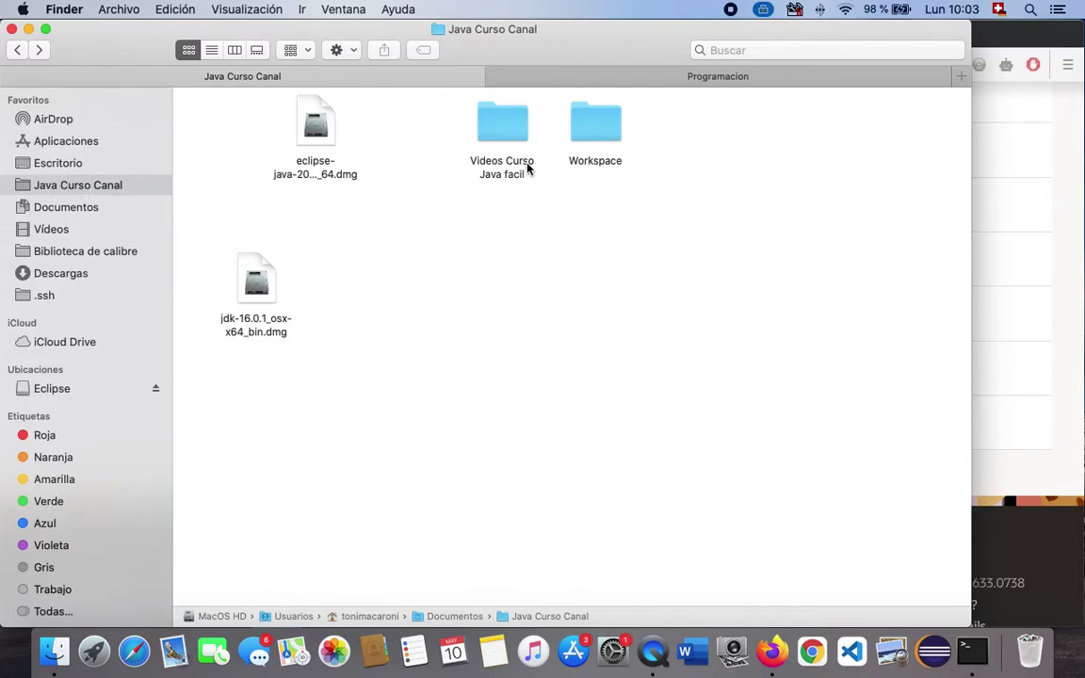
pyautogui.click(600, 124)
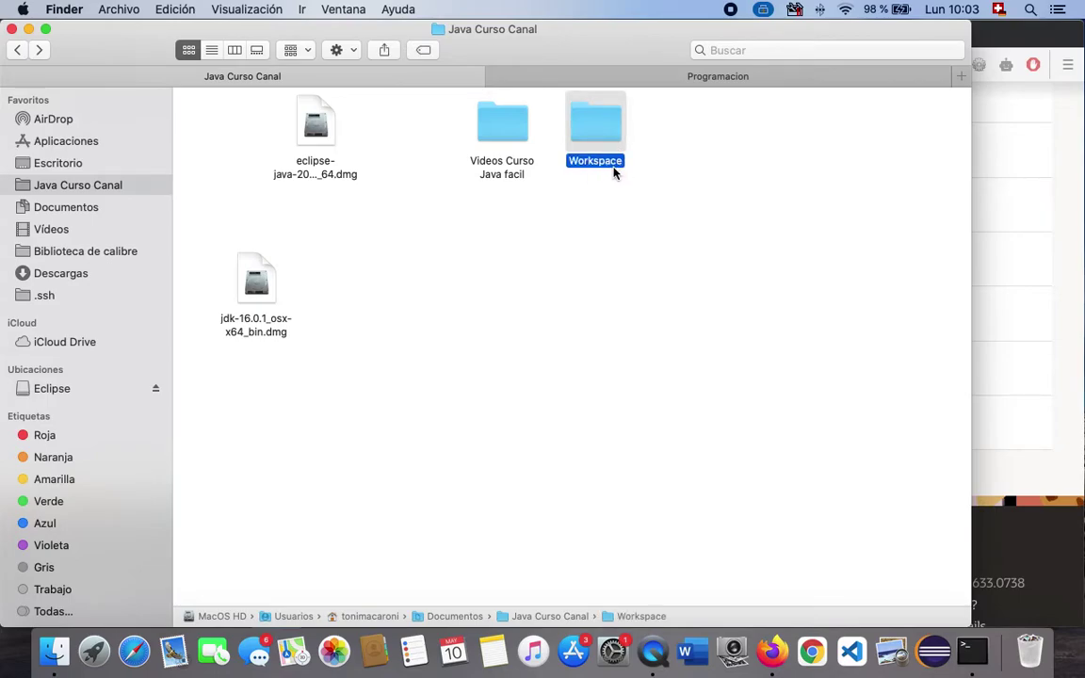
pyautogui.click(361, 226)
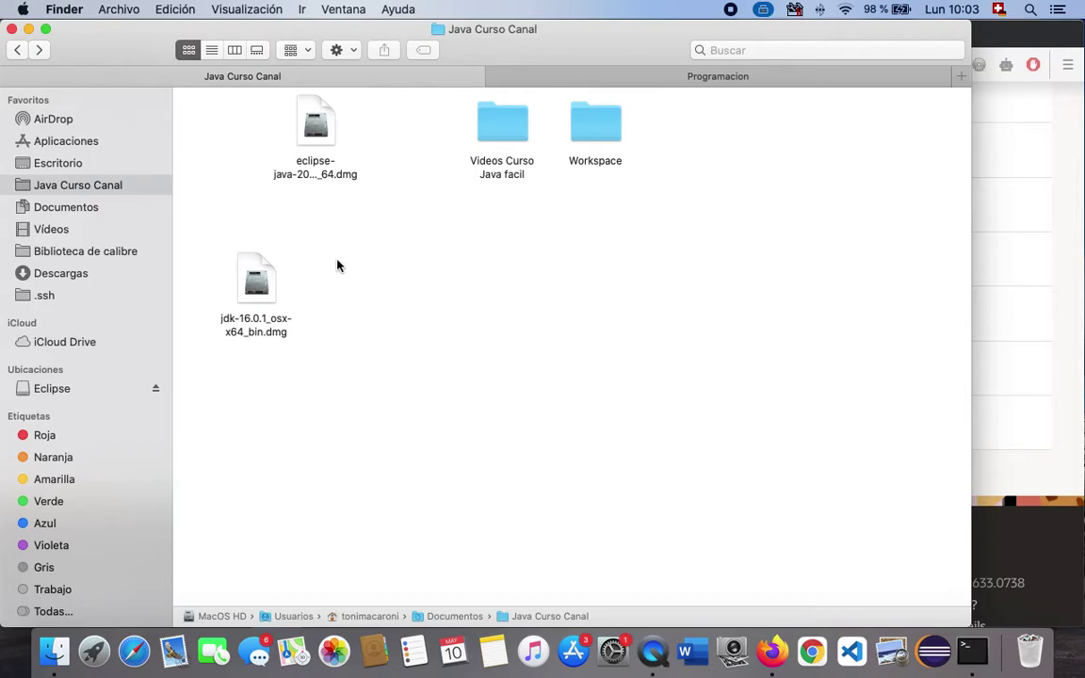
# Open the jdk-16.0.1_osx-x64_bin.dmg disk image, launch JDK 16.0.1.pkg to view the installer's introduction, and close both windows without installing.
pyautogui.click(259, 278)
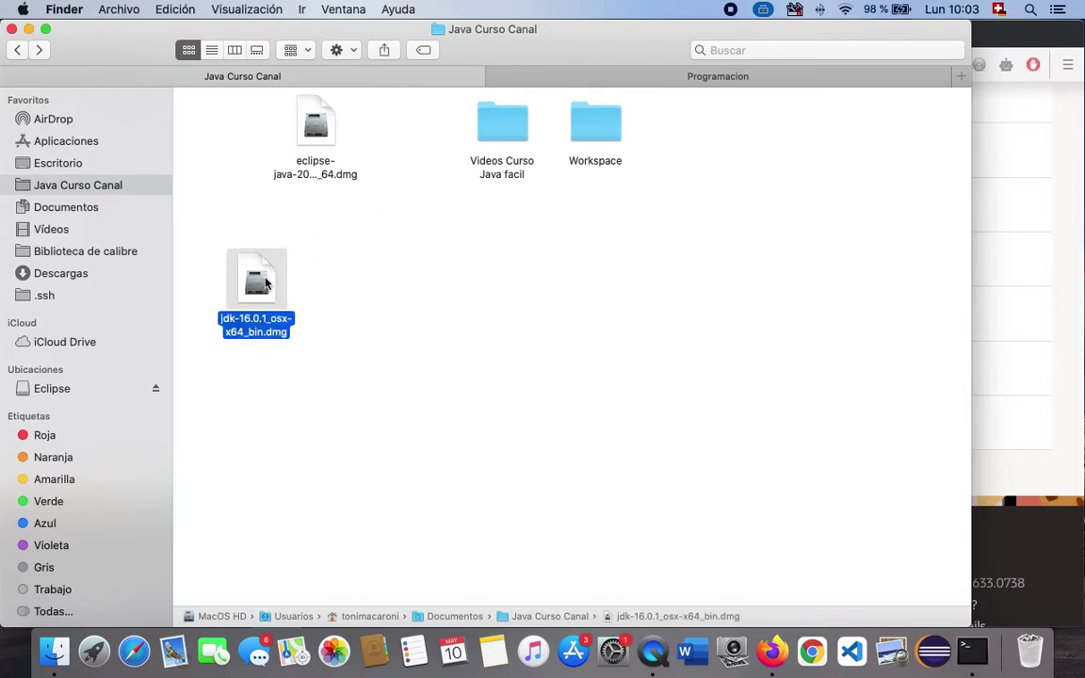
pyautogui.doubleClick(259, 282)
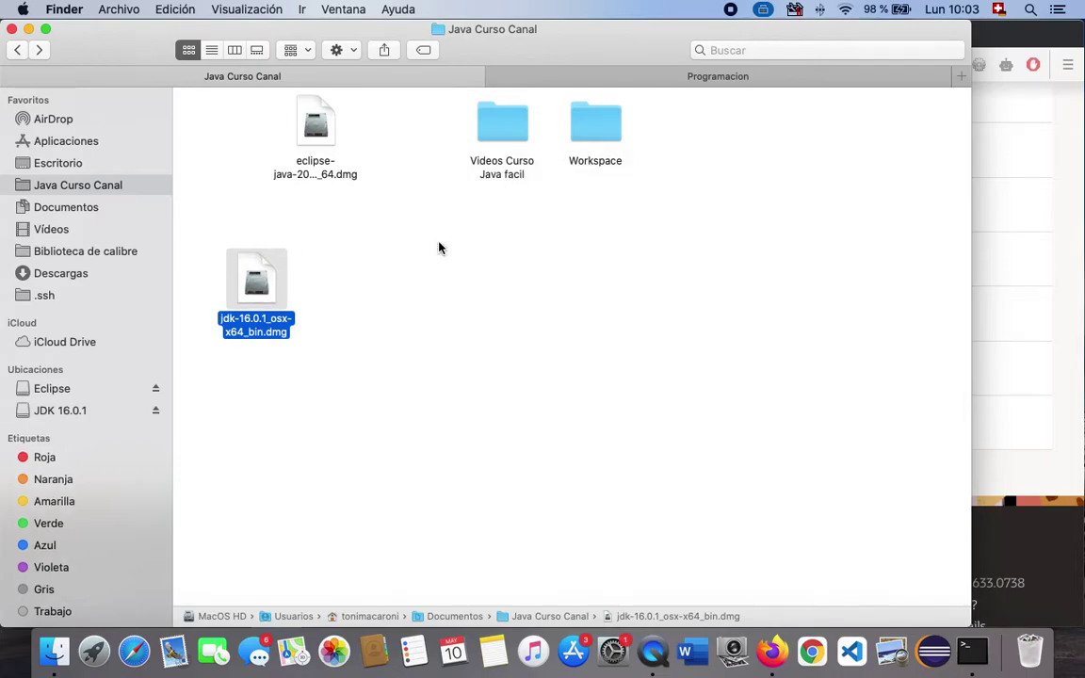
pyautogui.doubleClick(90, 86)
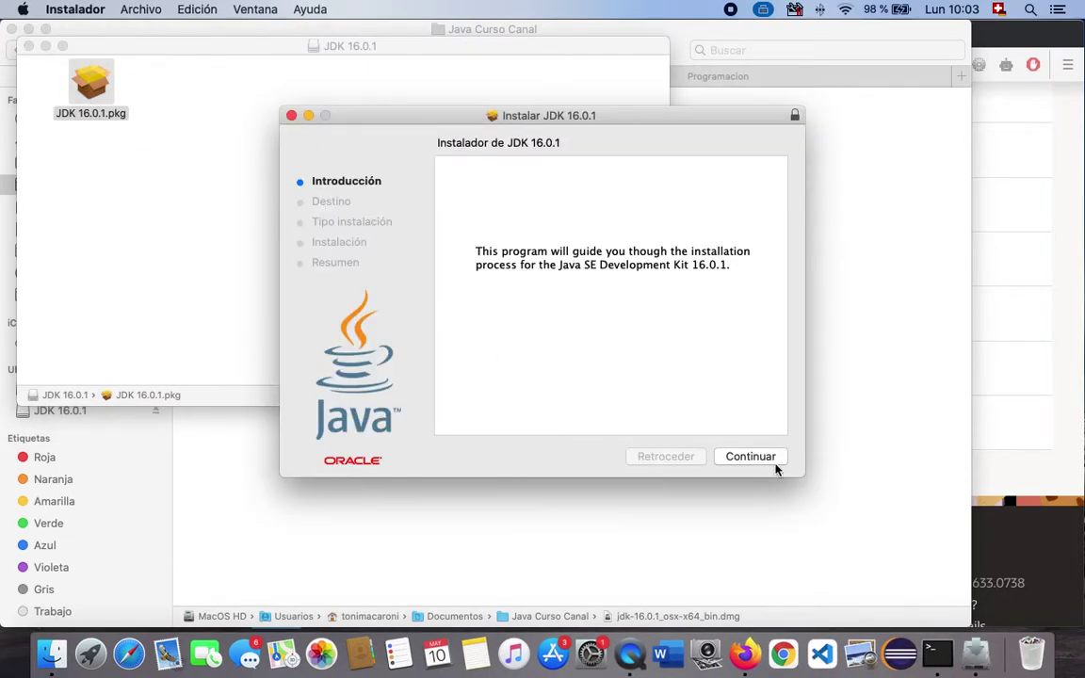
pyautogui.click(292, 116)
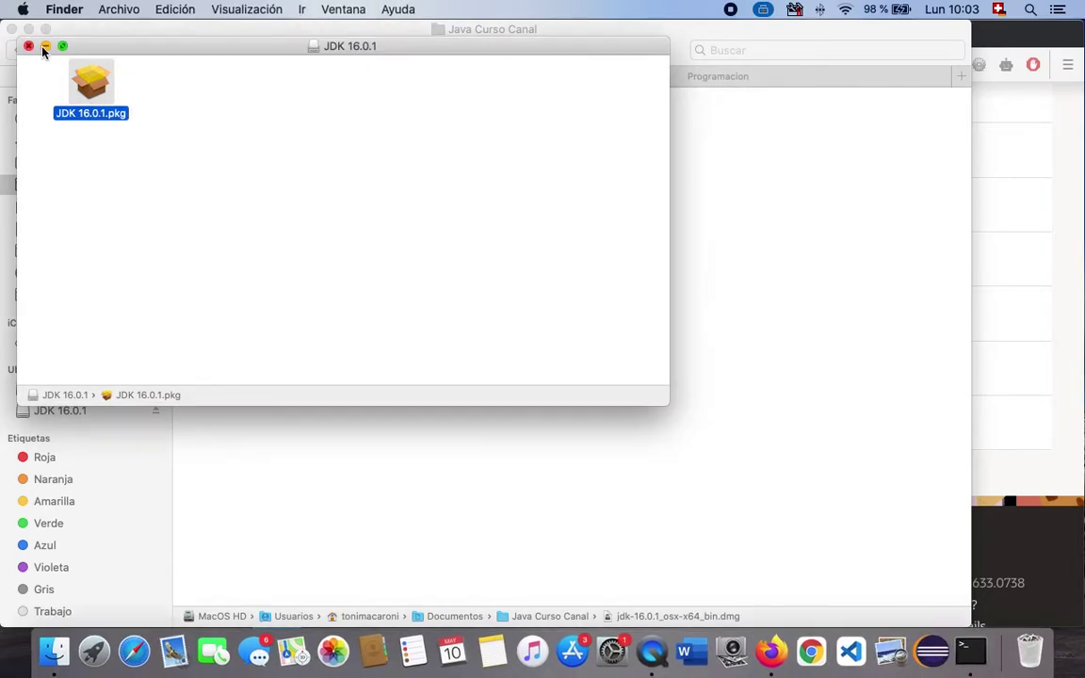
pyautogui.click(28, 45)
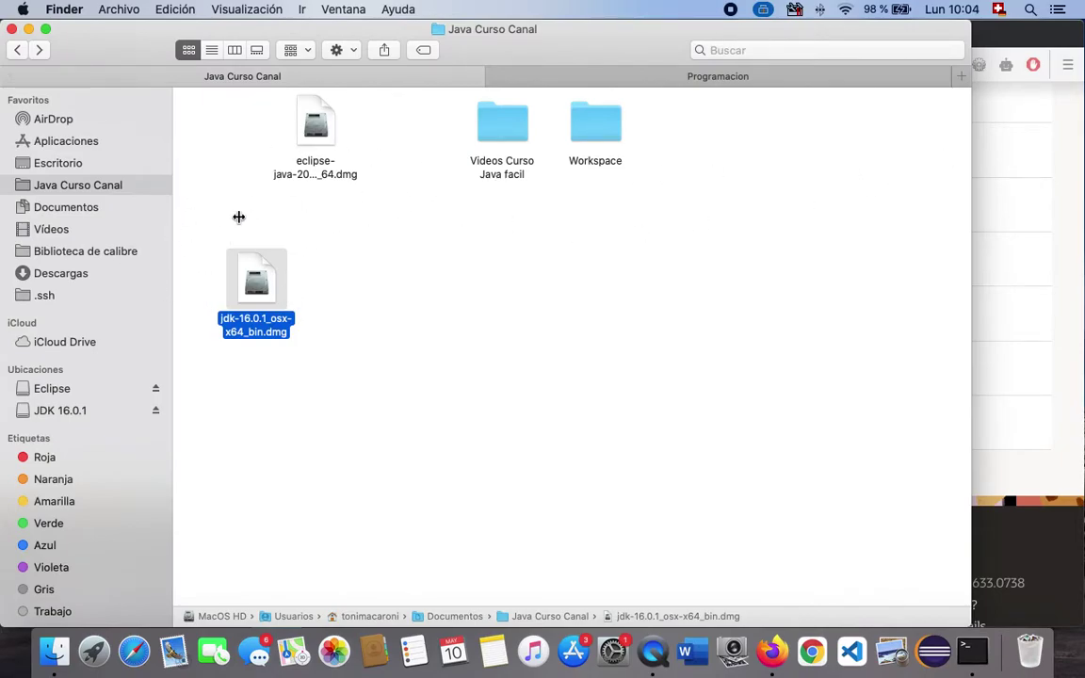
# Select the Eclipse .dmg installer file in the Java Curso Canal folder and minimize that folder window.
pyautogui.click(499, 237)
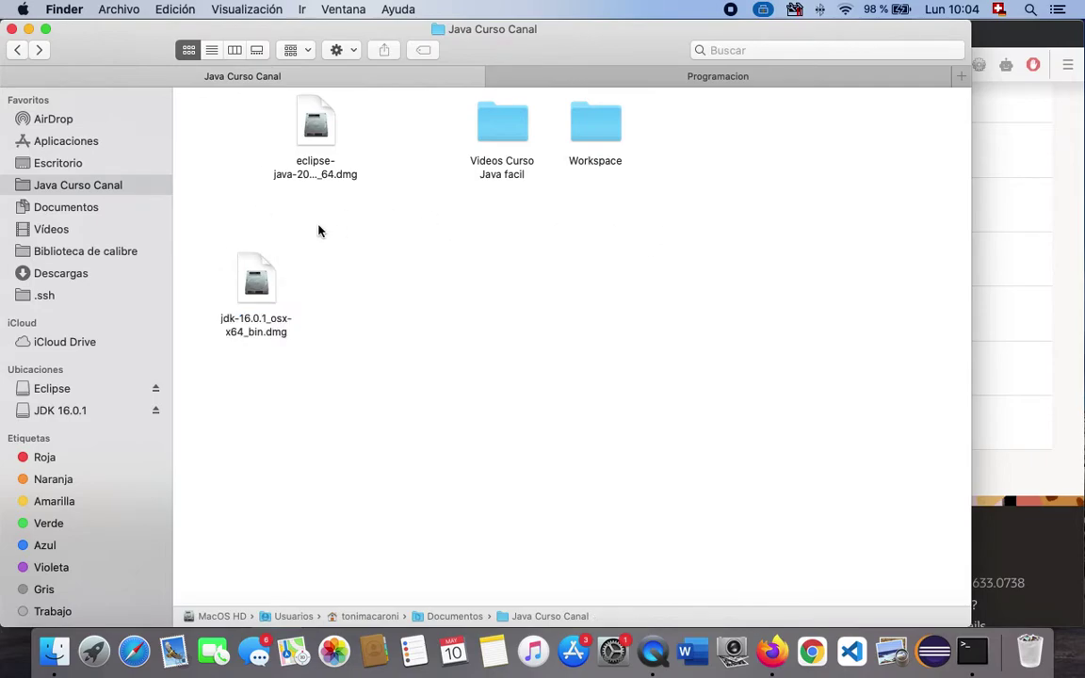
pyautogui.click(317, 128)
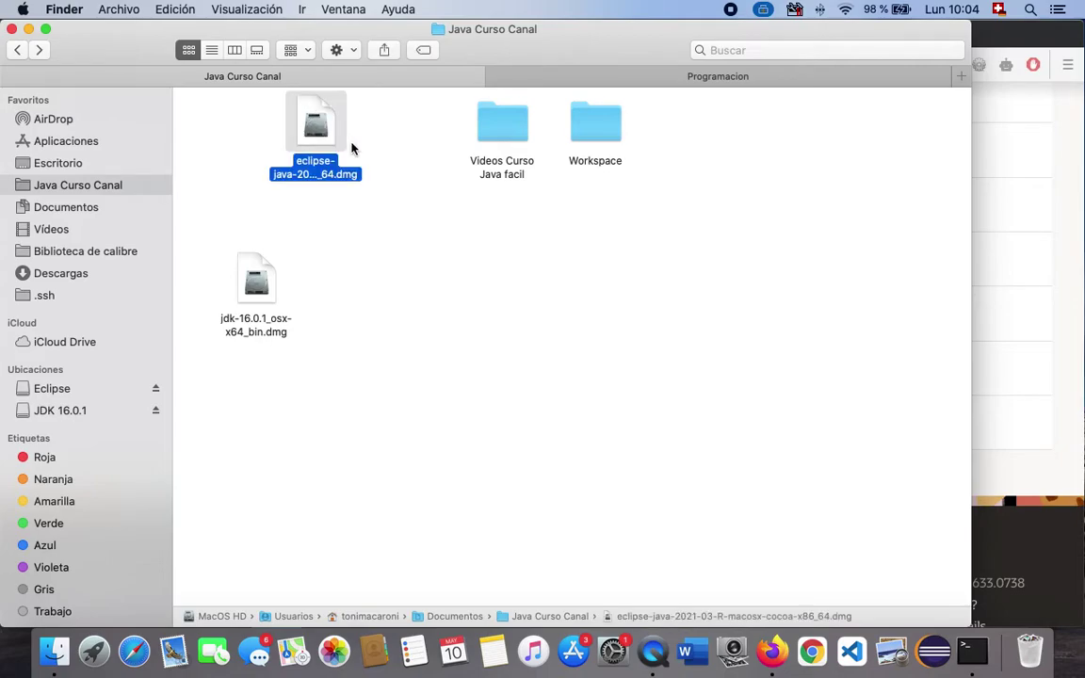
pyautogui.click(28, 30)
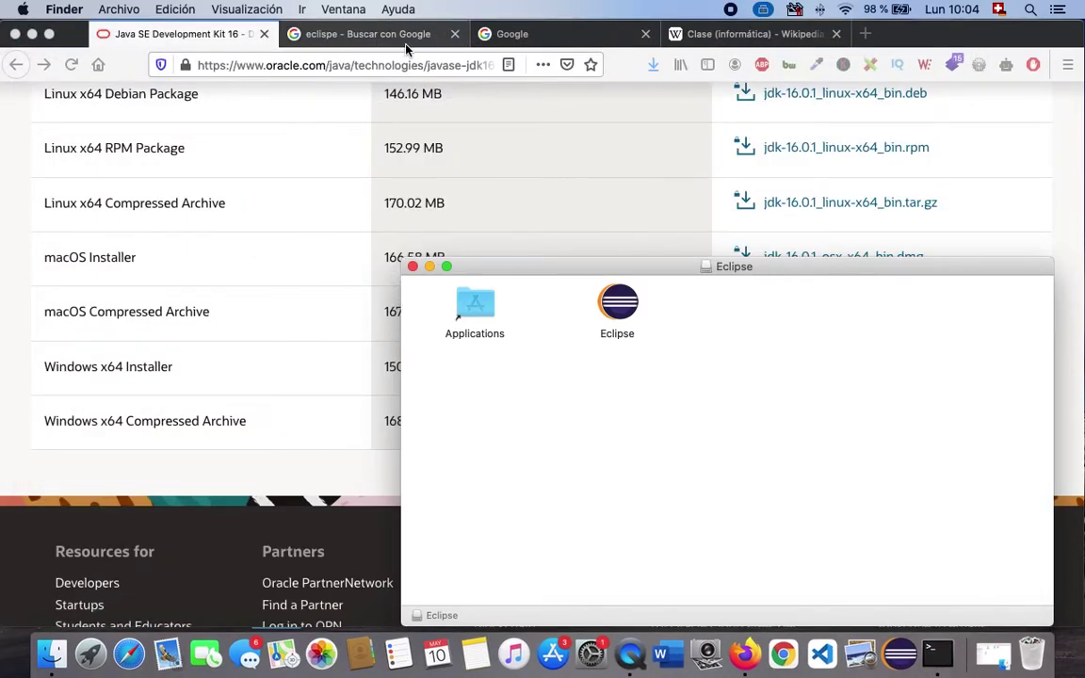
# Return to Firefox and replace the misspelled Google query with a search for "eclipse".
pyautogui.click(369, 35)
pyautogui.click(253, 126)
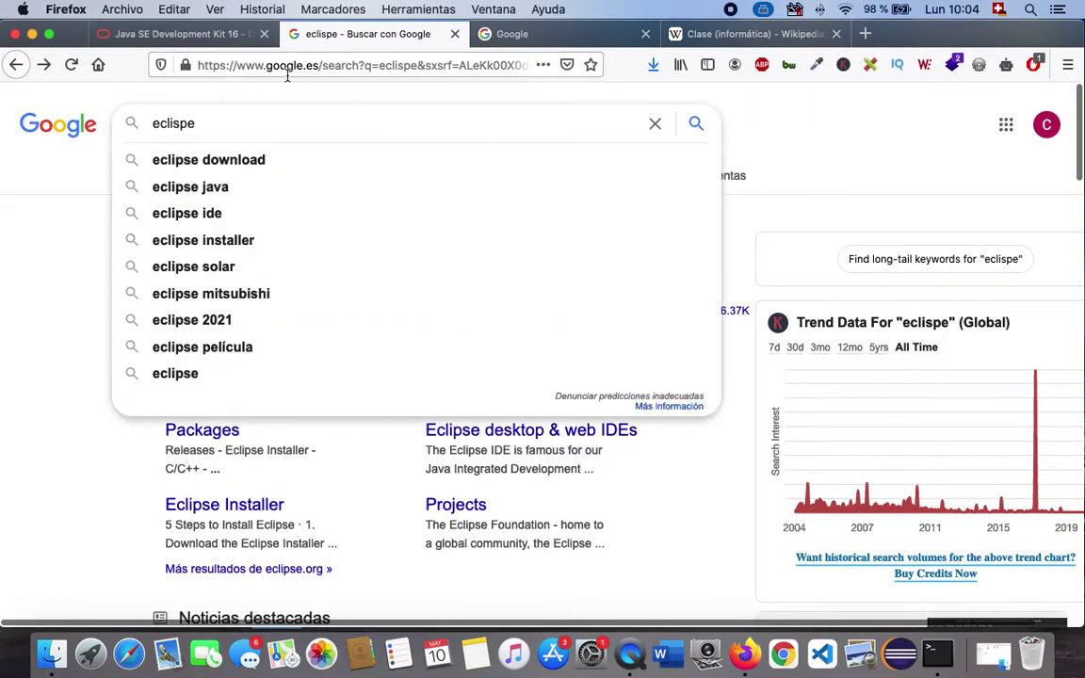
pyautogui.doubleClick(227, 125)
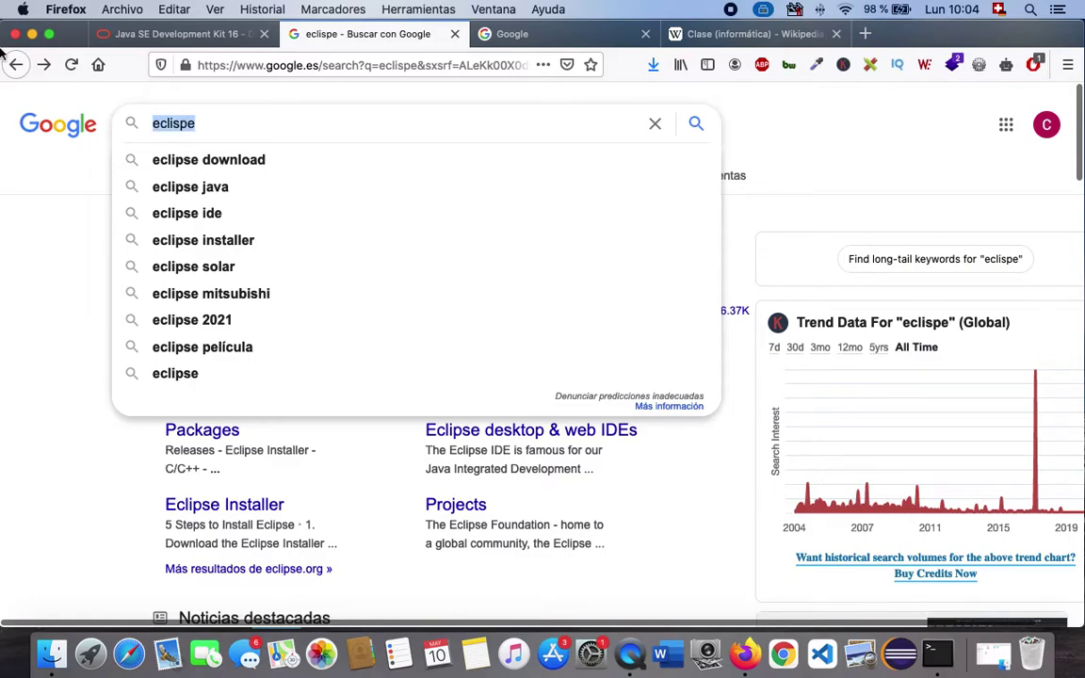
pyautogui.write('eclipse')
pyautogui.press('Return')
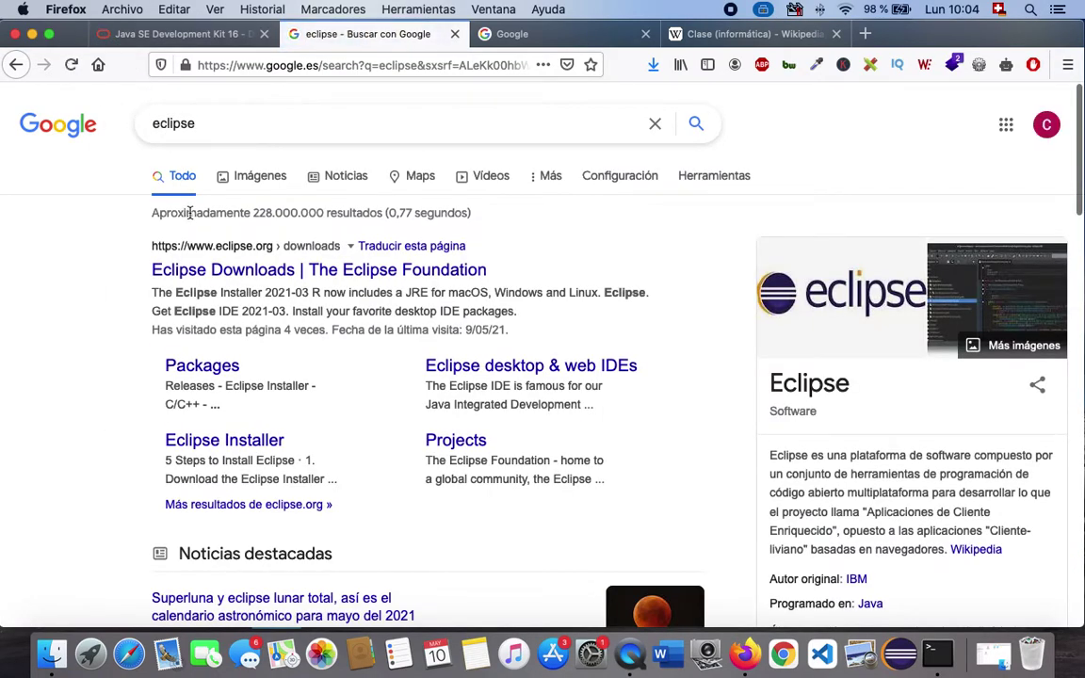
# Open the Eclipse Downloads result and go to the Download Packages page for Eclipse IDE 2021-03.
pyautogui.click(293, 275)
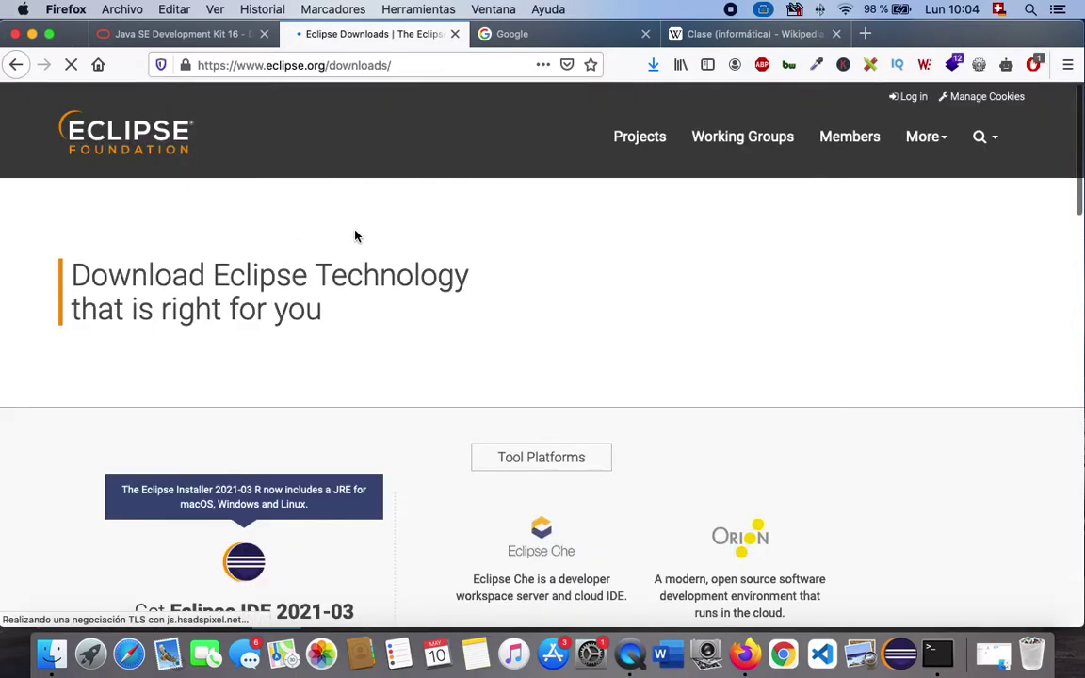
pyautogui.scroll(-3, 339, 226)
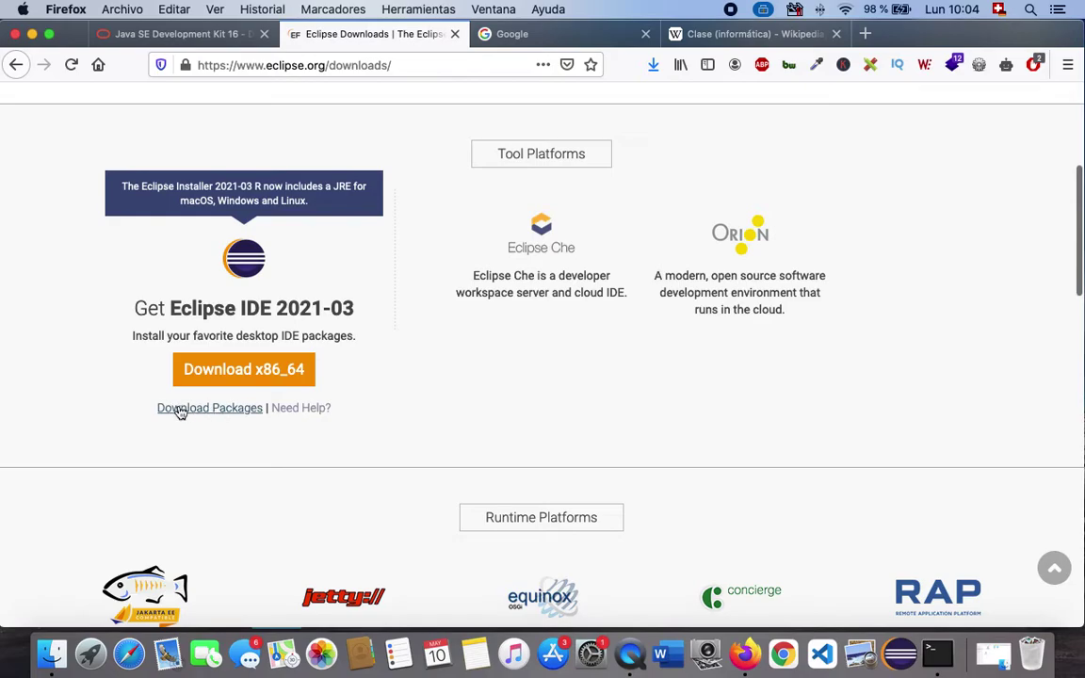
pyautogui.click(205, 410)
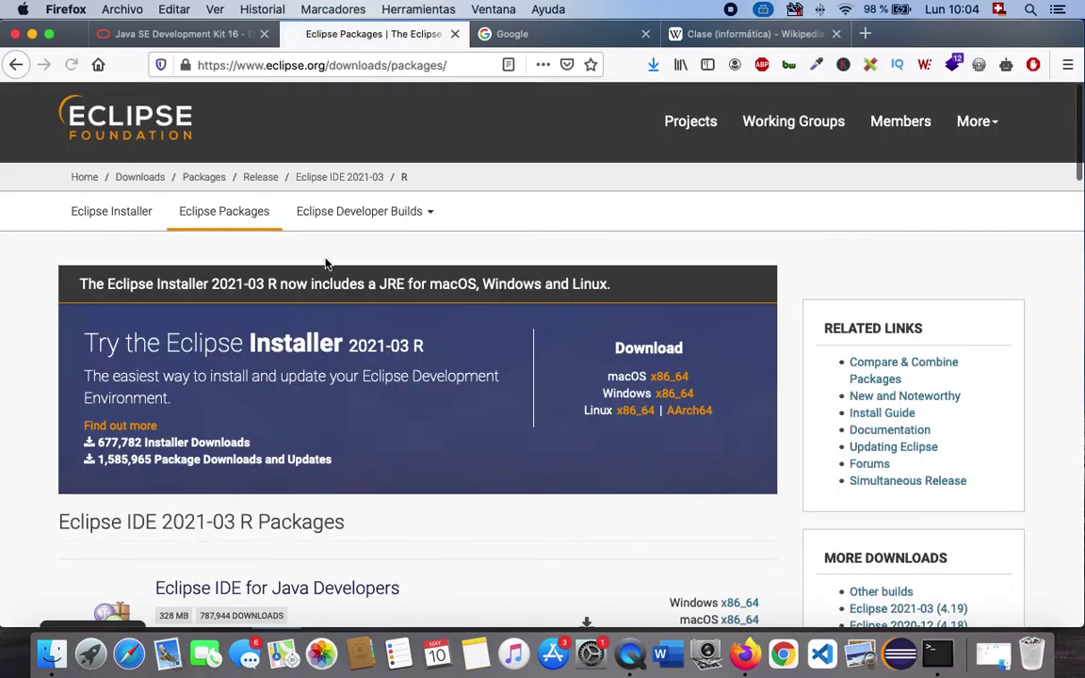
# Look through the Eclipse IDE 2021-03 R packages, comparing the Java, Enterprise Java and other developer editions.
pyautogui.scroll(-5, 326, 262)
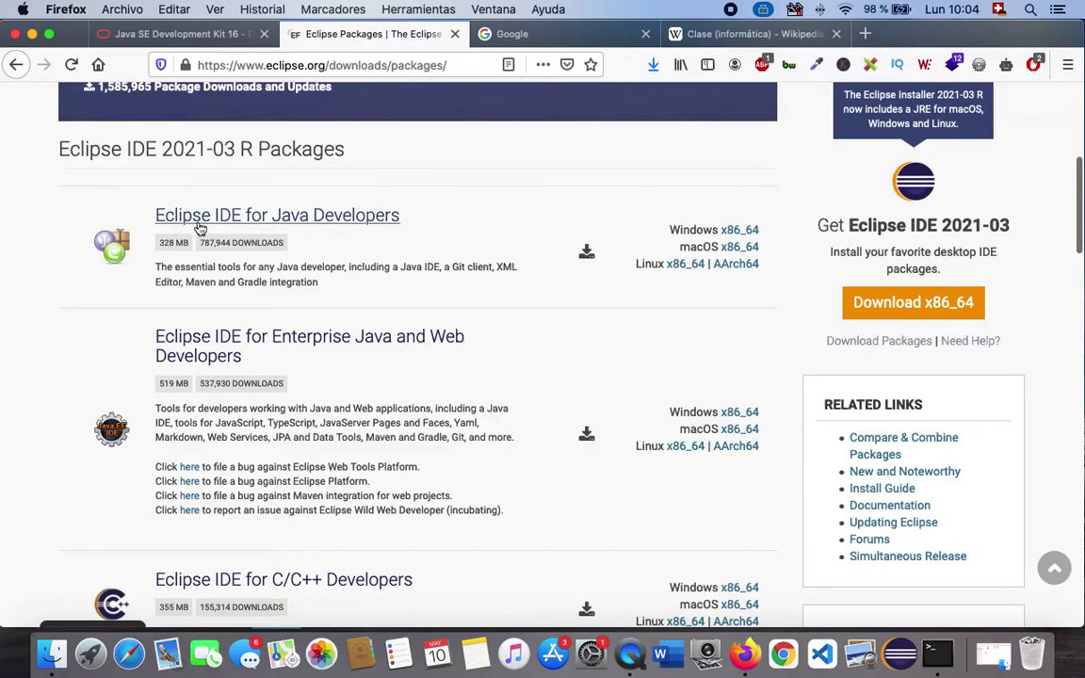
pyautogui.scroll(-3, 179, 212)
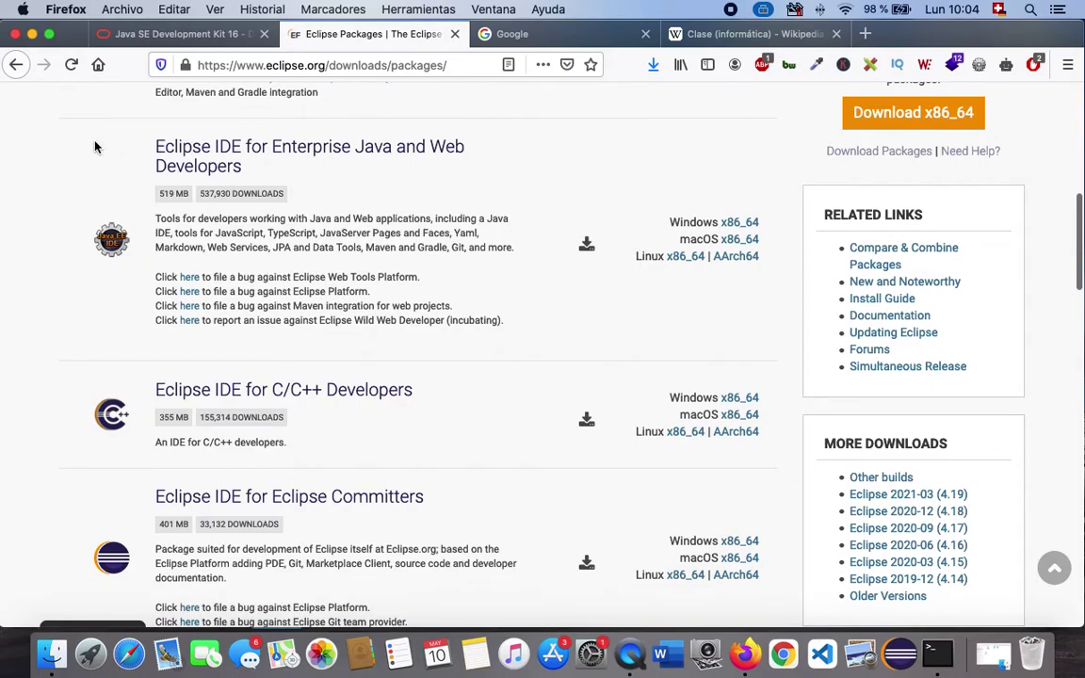
pyautogui.scroll(1, 179, 196)
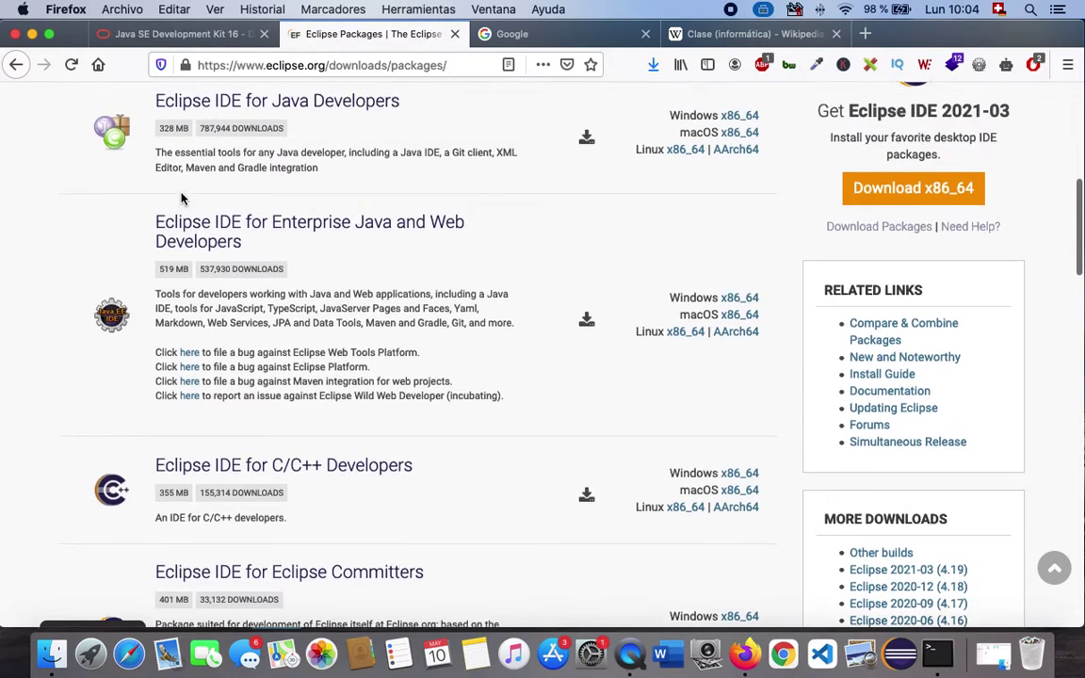
pyautogui.scroll(1, 183, 188)
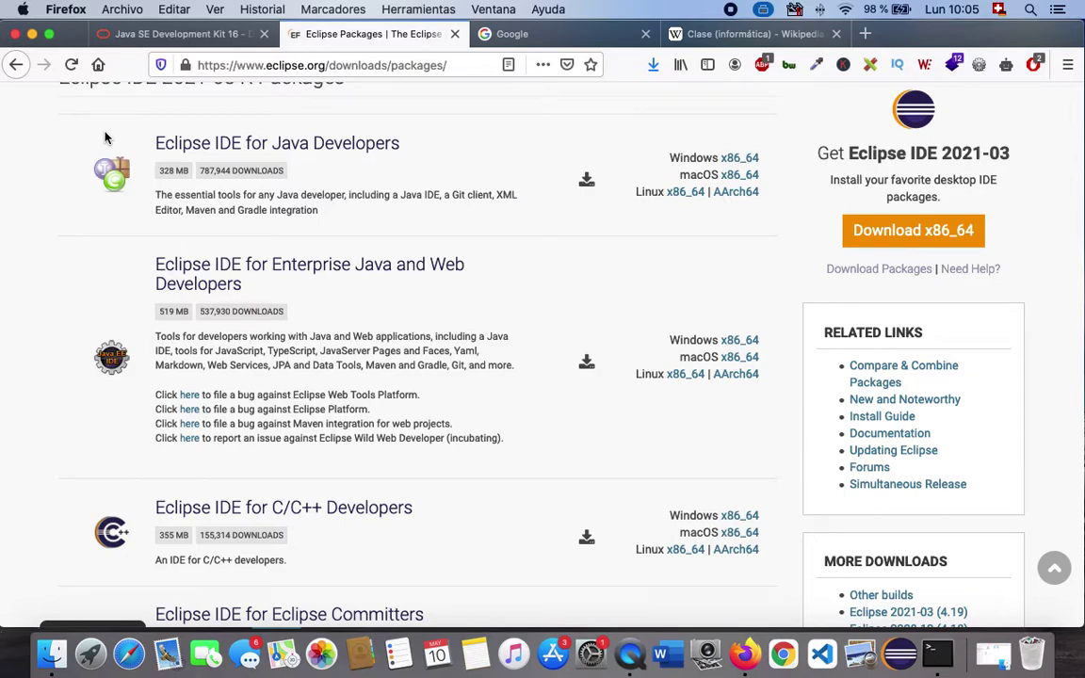
pyautogui.scroll(-8, 102, 151)
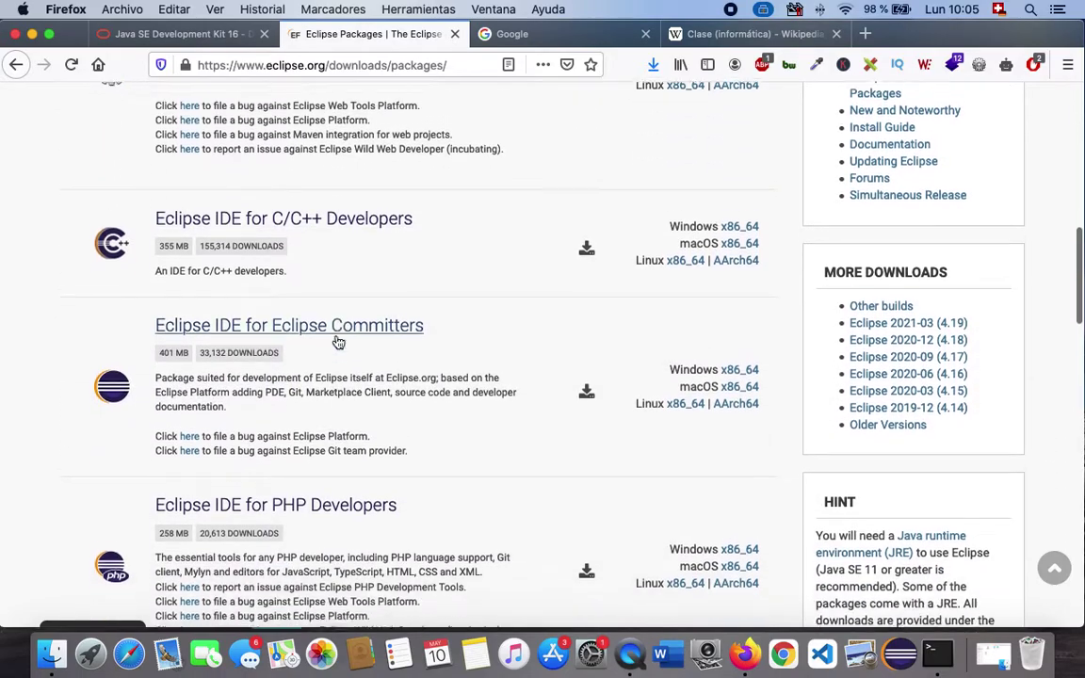
pyautogui.scroll(-5, 336, 335)
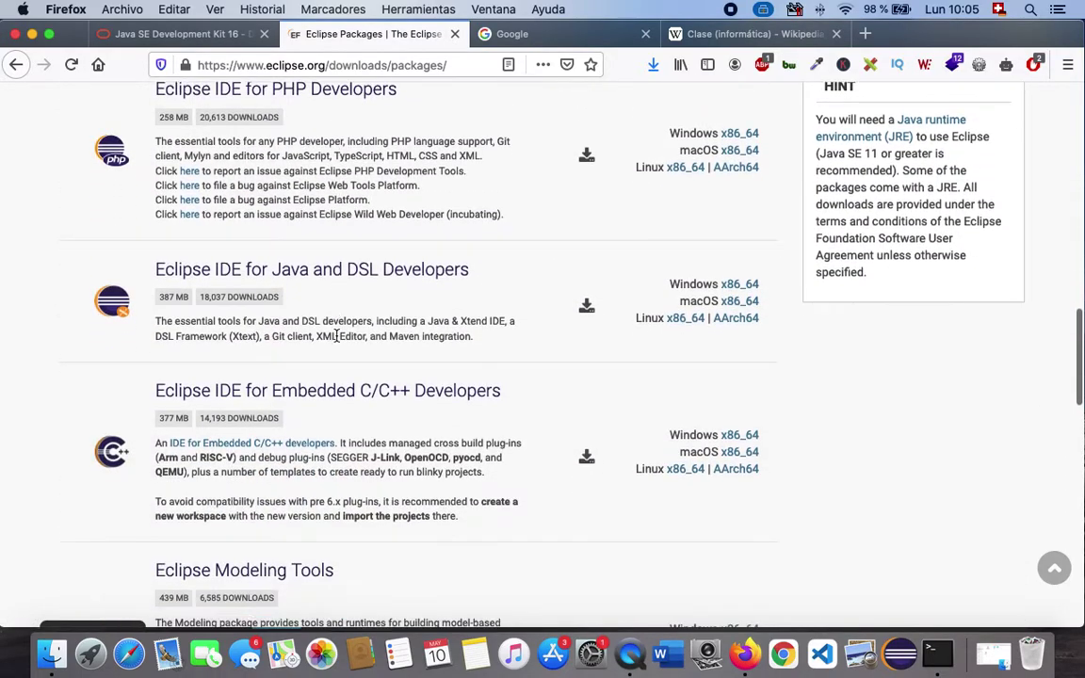
# Return to the Eclipse IDE for Java Developers package in the list and minimize the Firefox window.
pyautogui.scroll(20, 351, 161)
pyautogui.scroll(-7, 349, 235)
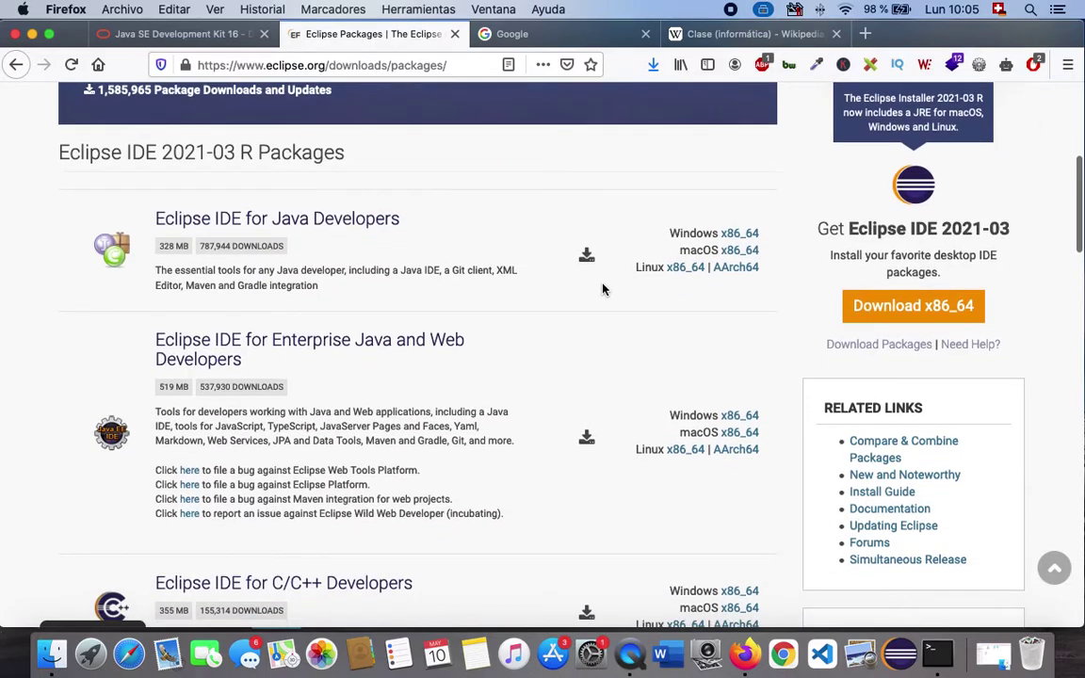
pyautogui.click(32, 35)
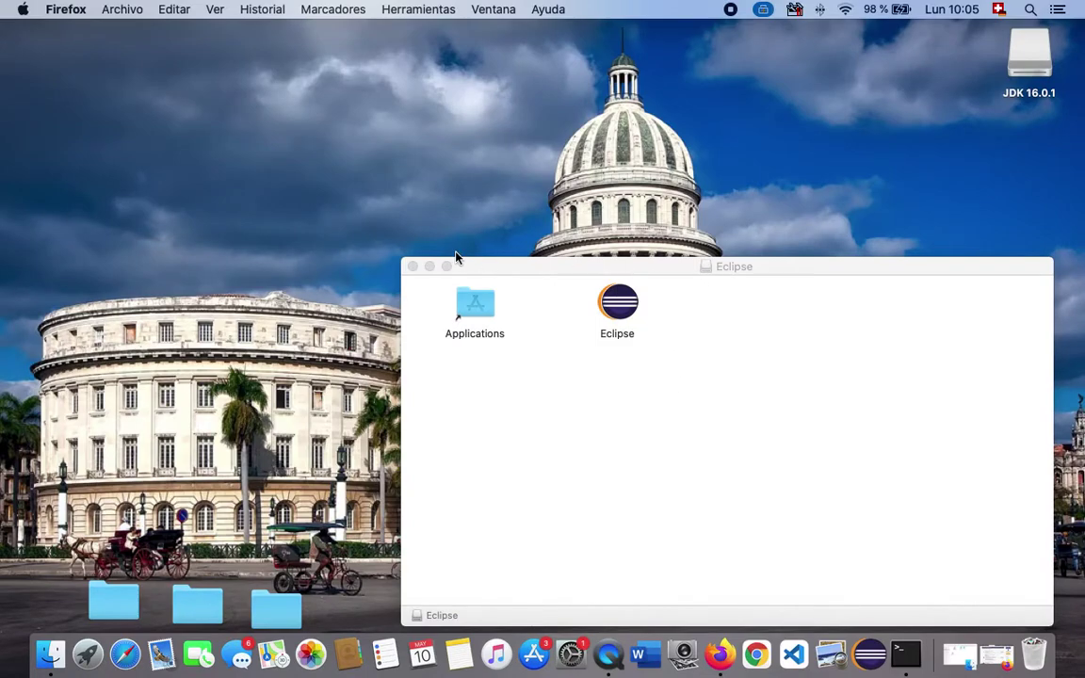
# Reopen the Eclipse .dmg from the Java Curso Canal folder and copy the Eclipse application into that folder.
pyautogui.click(412, 267)
pyautogui.click(51, 654)
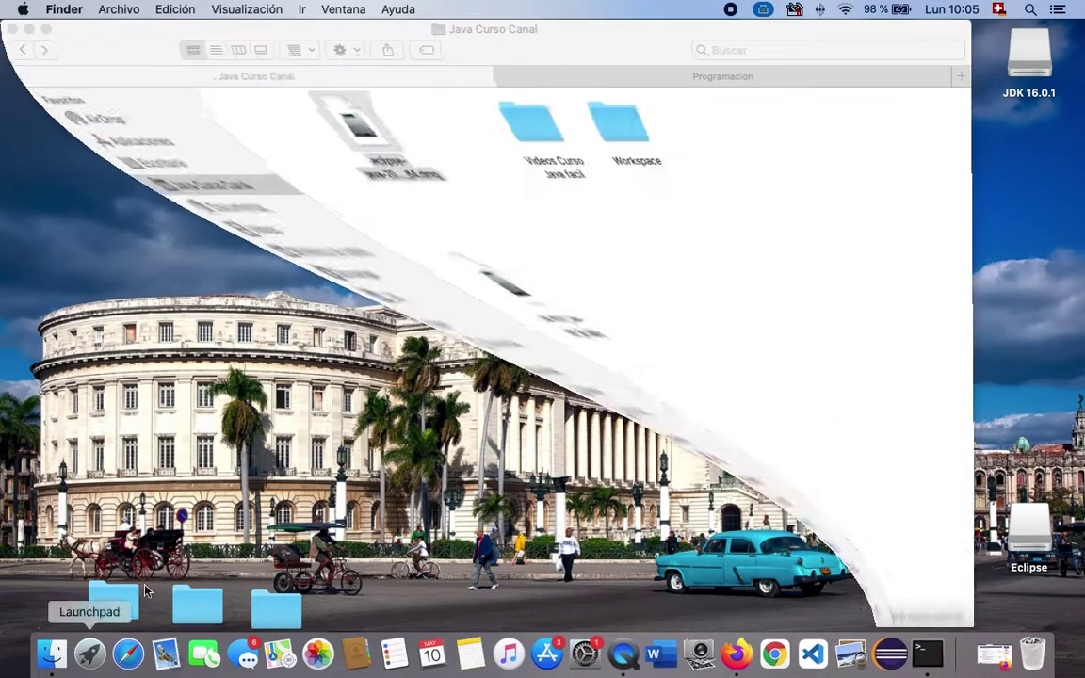
pyautogui.click(358, 163)
pyautogui.click(322, 133)
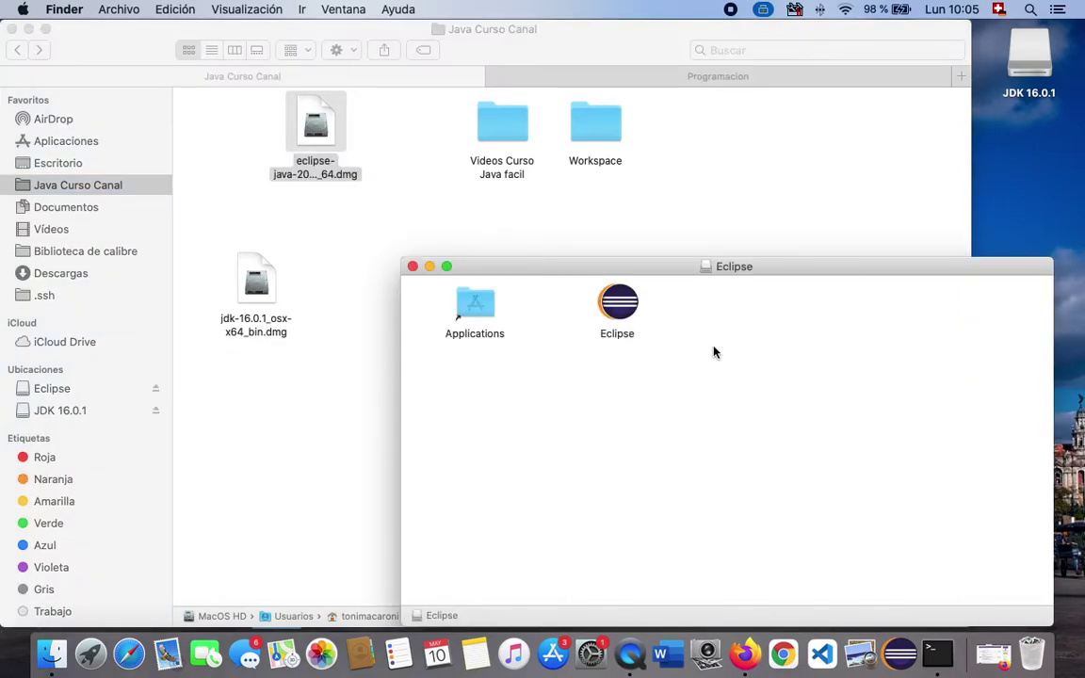
pyautogui.moveTo(614, 299); pyautogui.dragTo(321, 250)
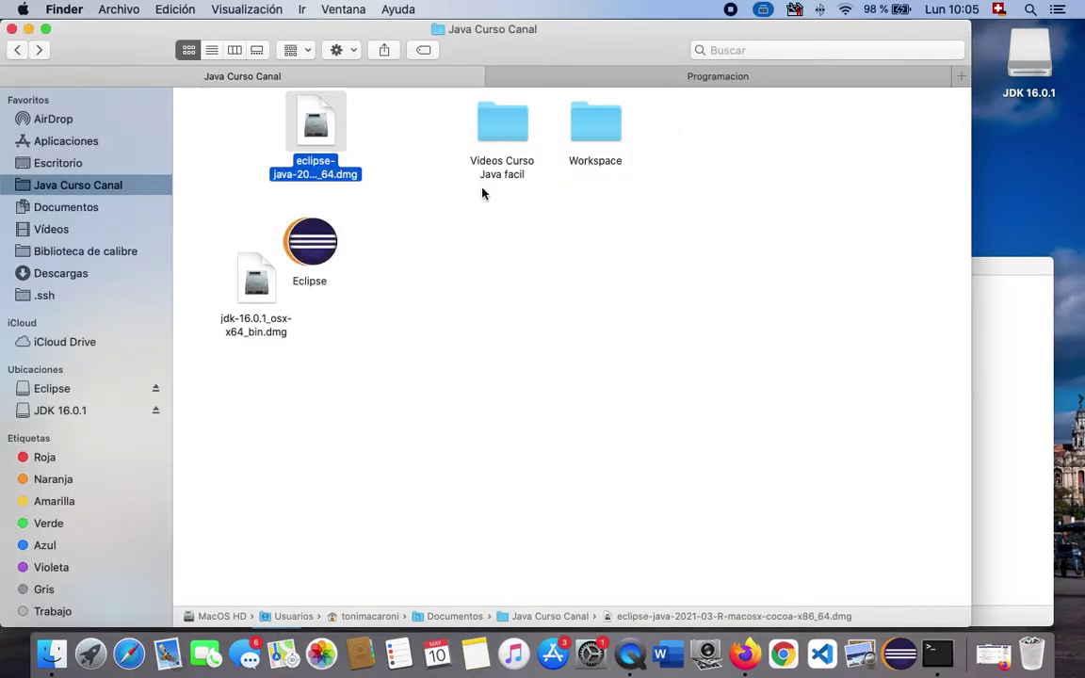
pyautogui.click(683, 242)
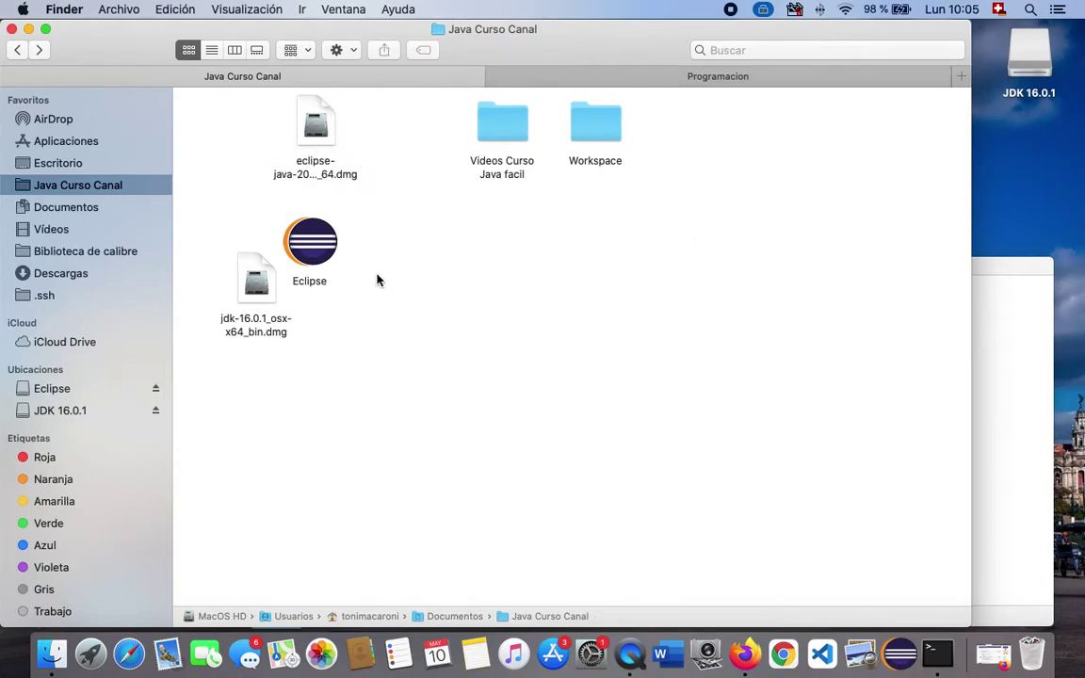
# Launch the copied Eclipse application, quit Terminal, and approve opening the downloaded app.
pyautogui.doubleClick(310, 237)
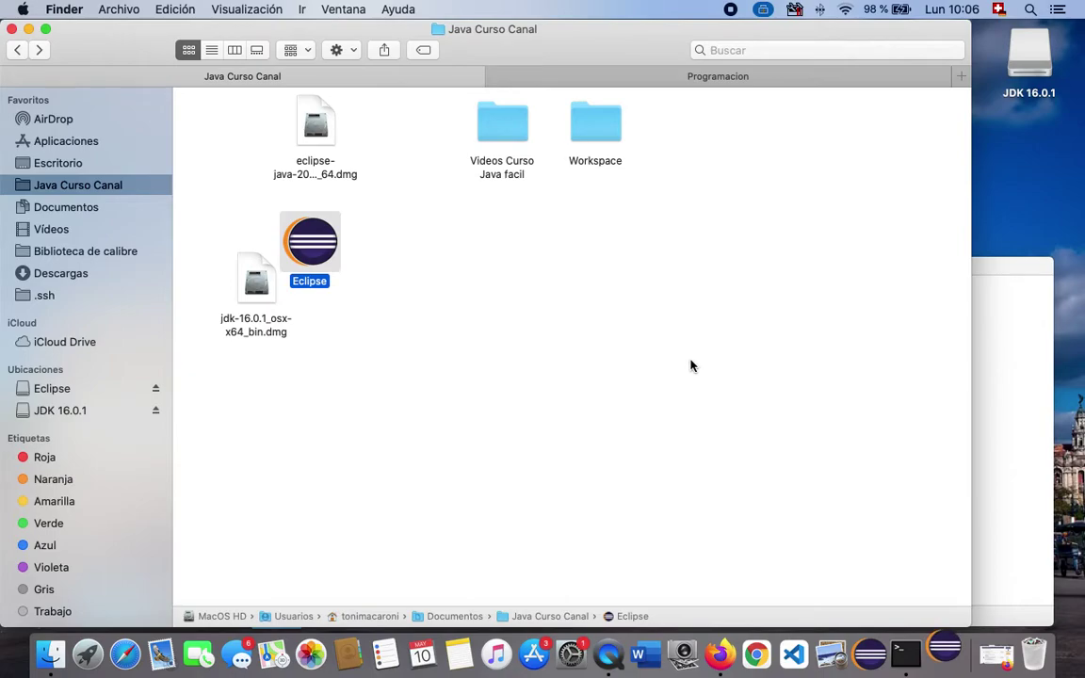
pyautogui.rightClick(905, 653)
pyautogui.click(922, 608)
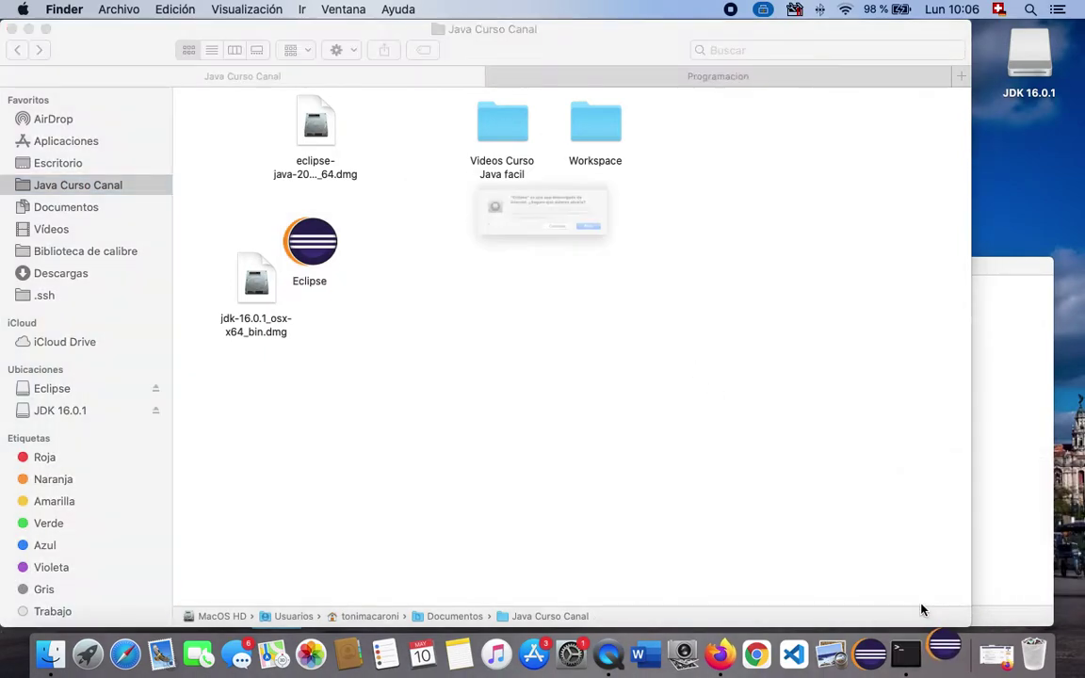
pyautogui.rightClick(905, 653)
pyautogui.click(922, 603)
pyautogui.click(673, 257)
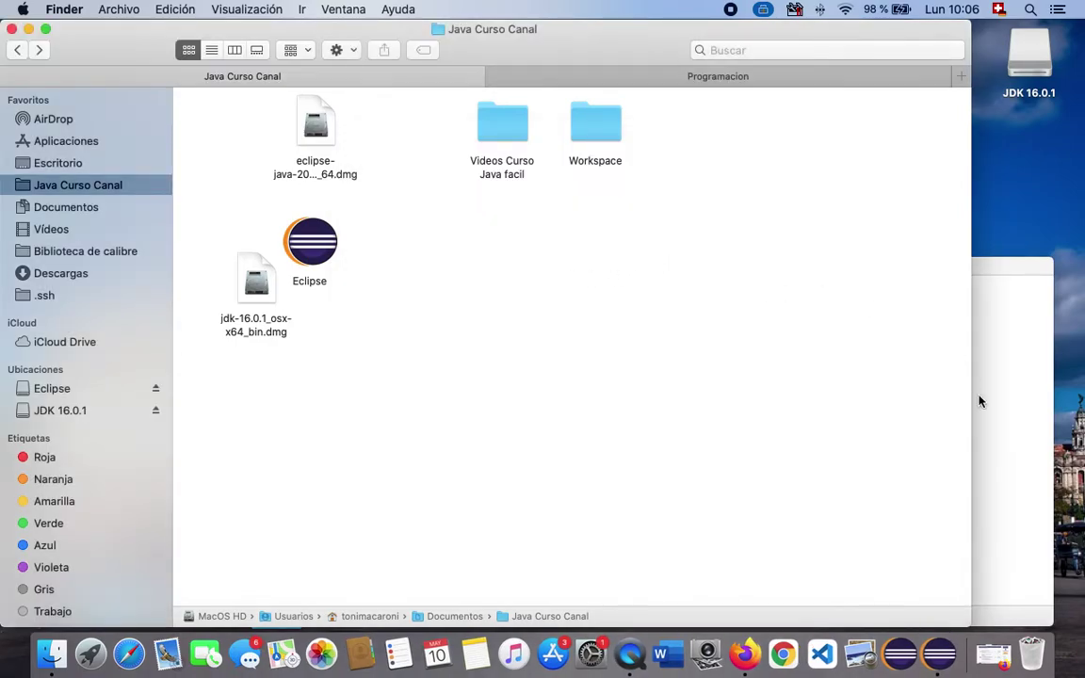
# Close the Eclipse disk image window and switch to the running Eclipse application.
pyautogui.click(1009, 388)
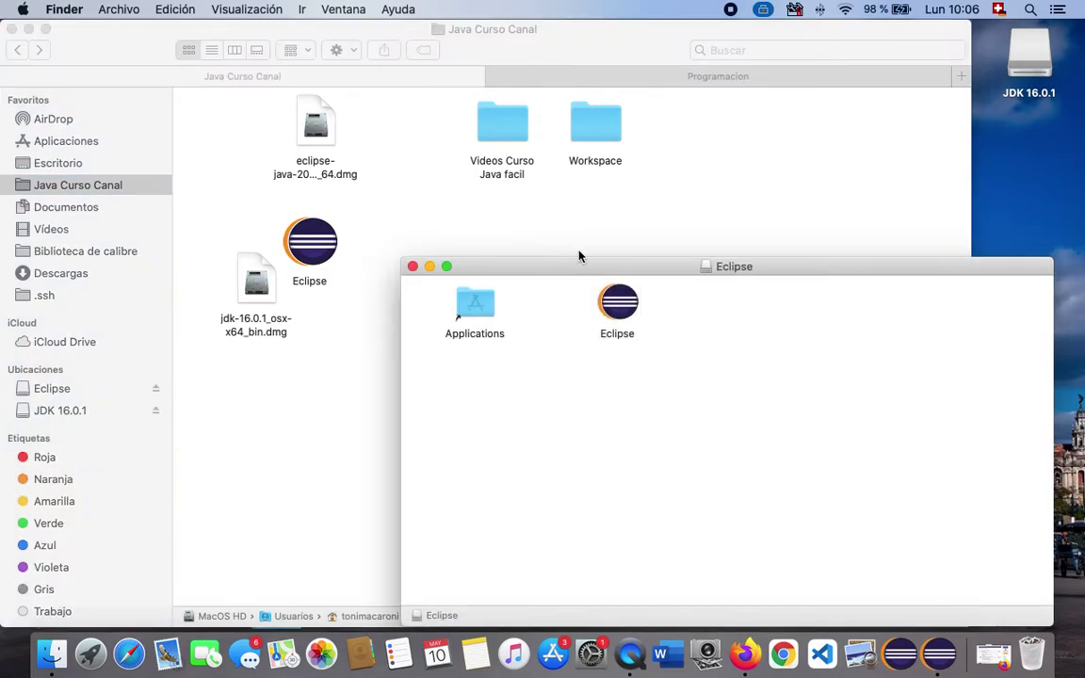
pyautogui.click(411, 267)
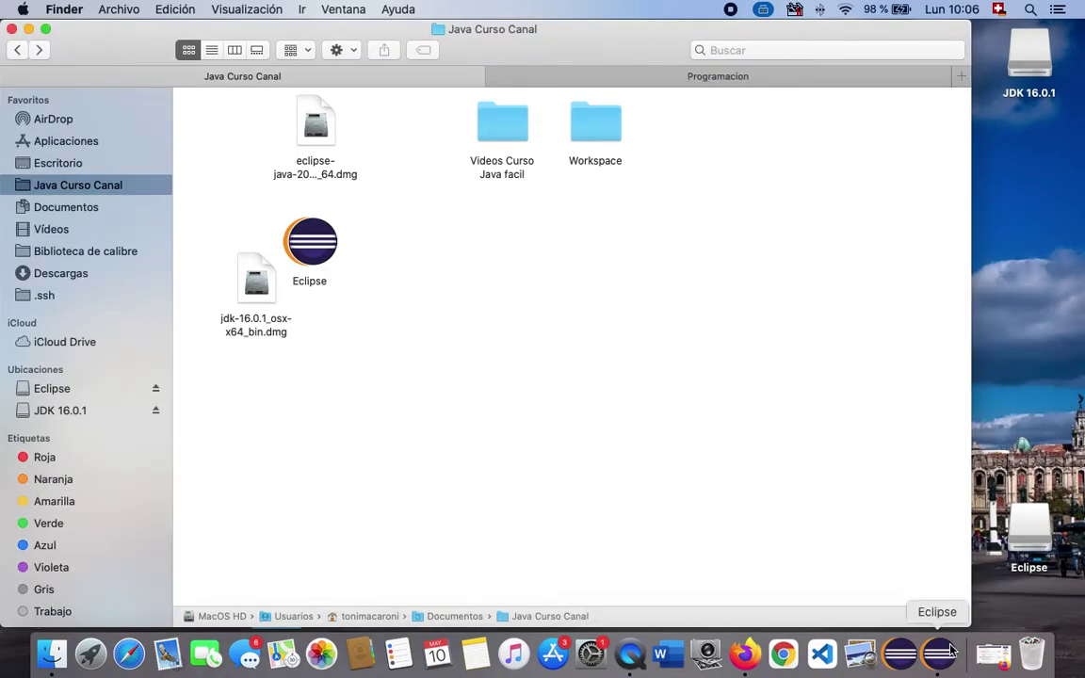
pyautogui.click(943, 649)
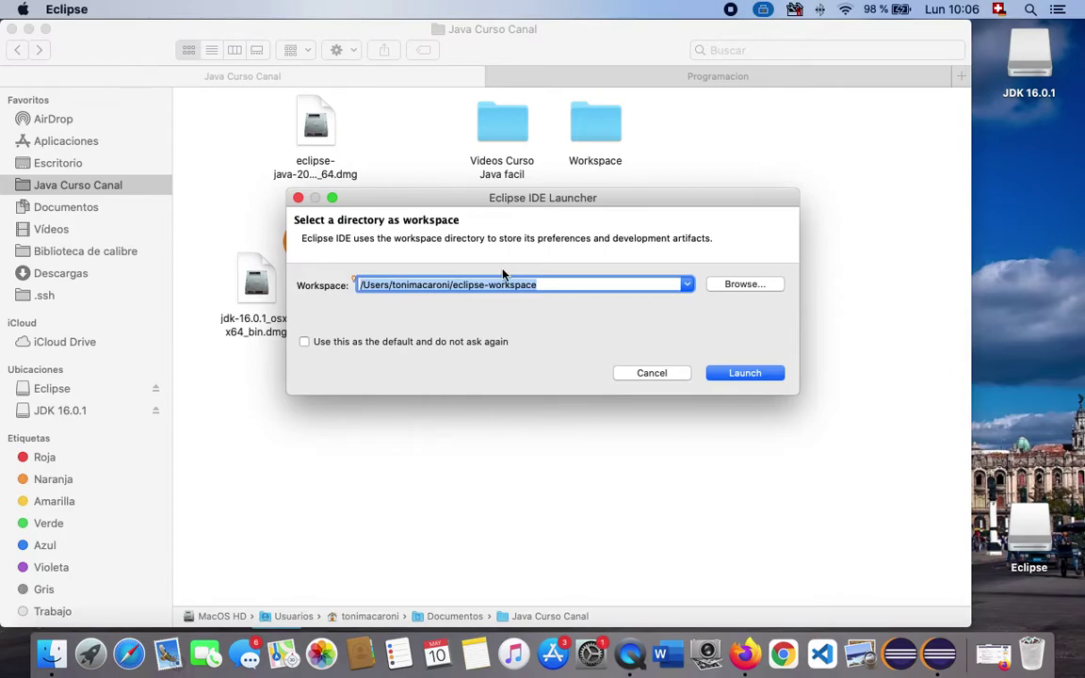
# Set the Workspace folder inside Java Curso Canal as the default Eclipse workspace without asking again, and launch the IDE.
pyautogui.moveTo(535, 199); pyautogui.dragTo(534, 309)
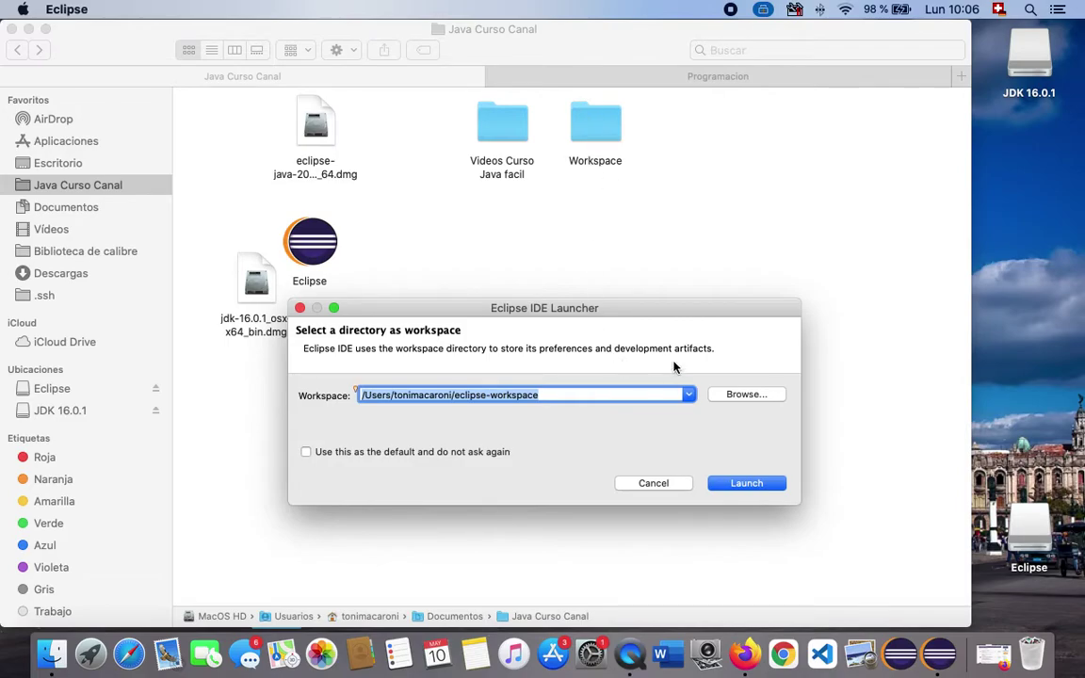
pyautogui.click(763, 397)
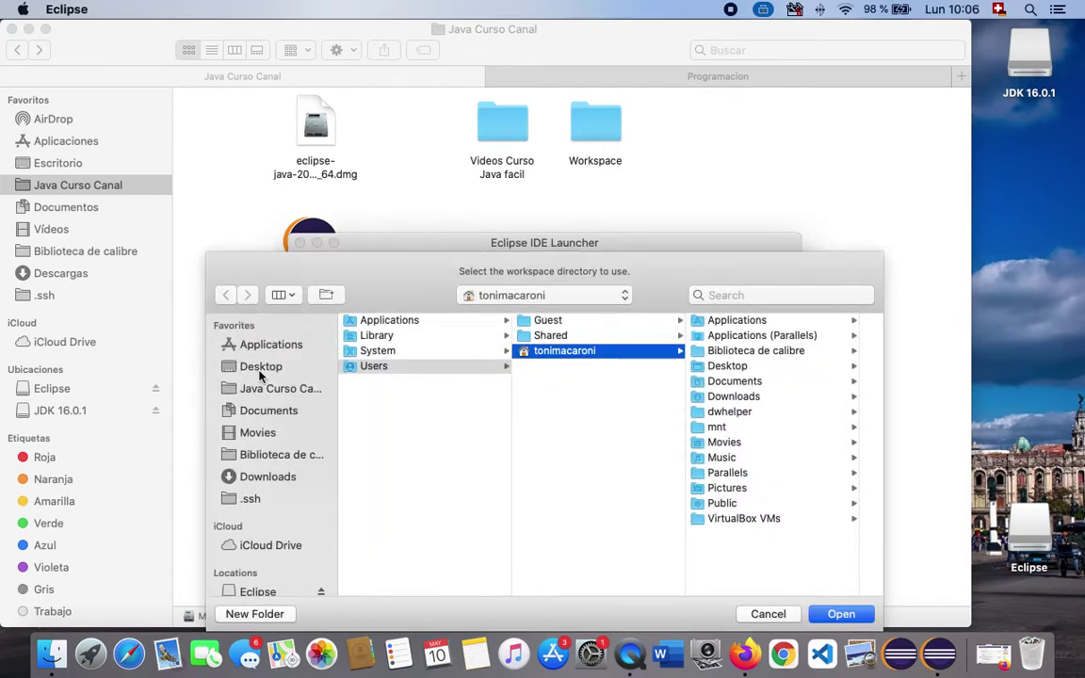
pyautogui.click(273, 390)
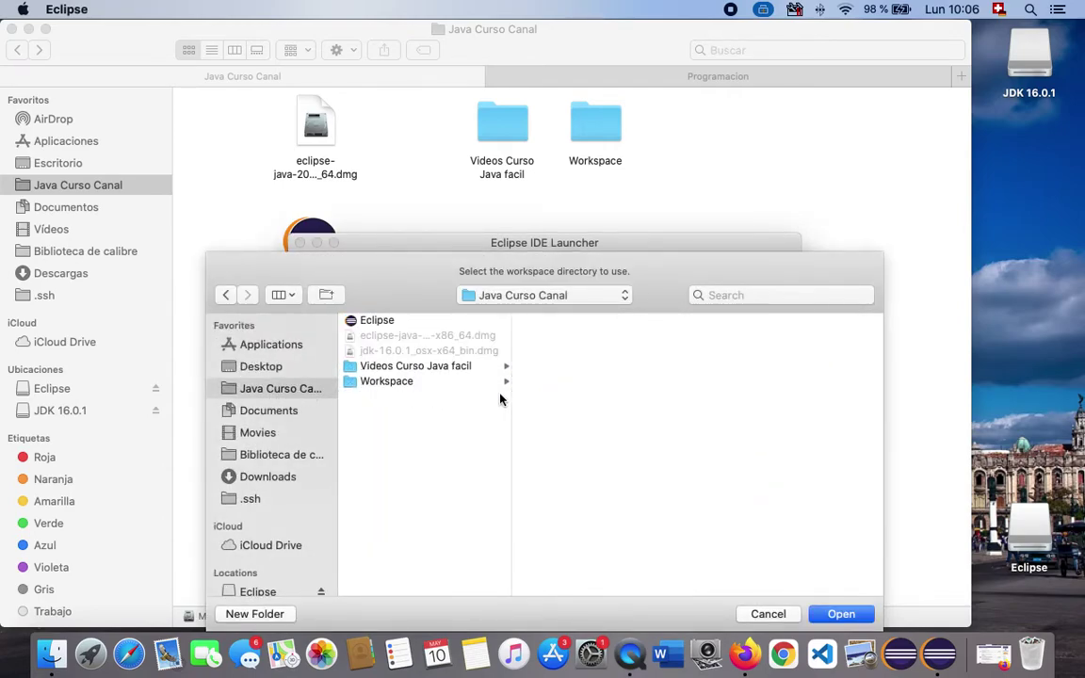
pyautogui.click(407, 382)
pyautogui.click(841, 613)
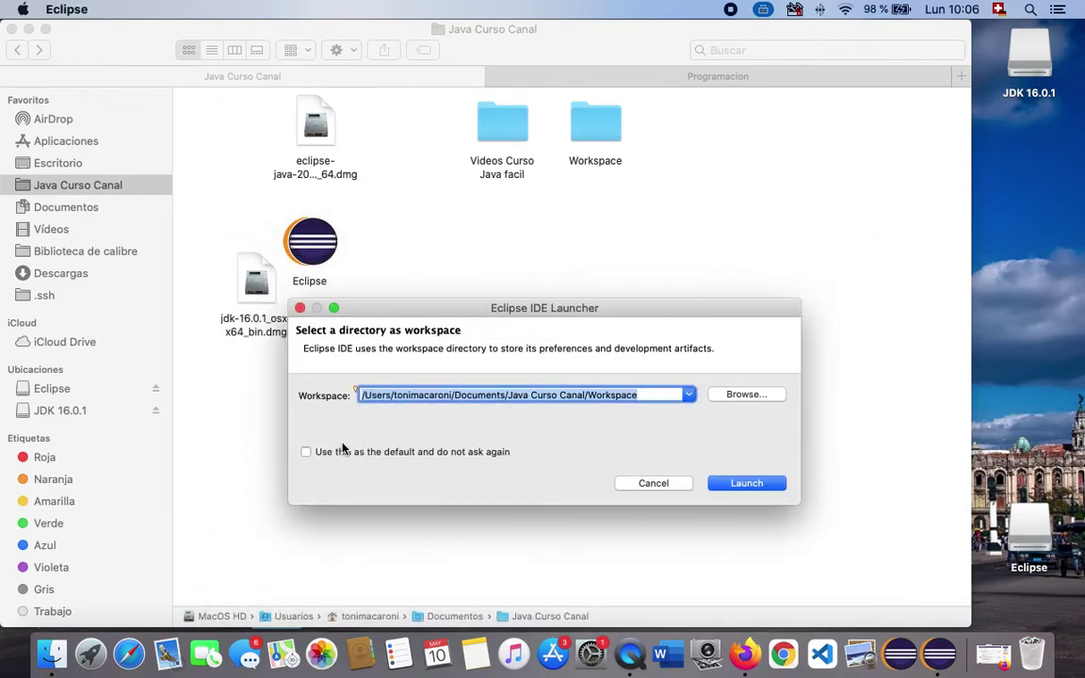
pyautogui.click(306, 454)
pyautogui.click(756, 485)
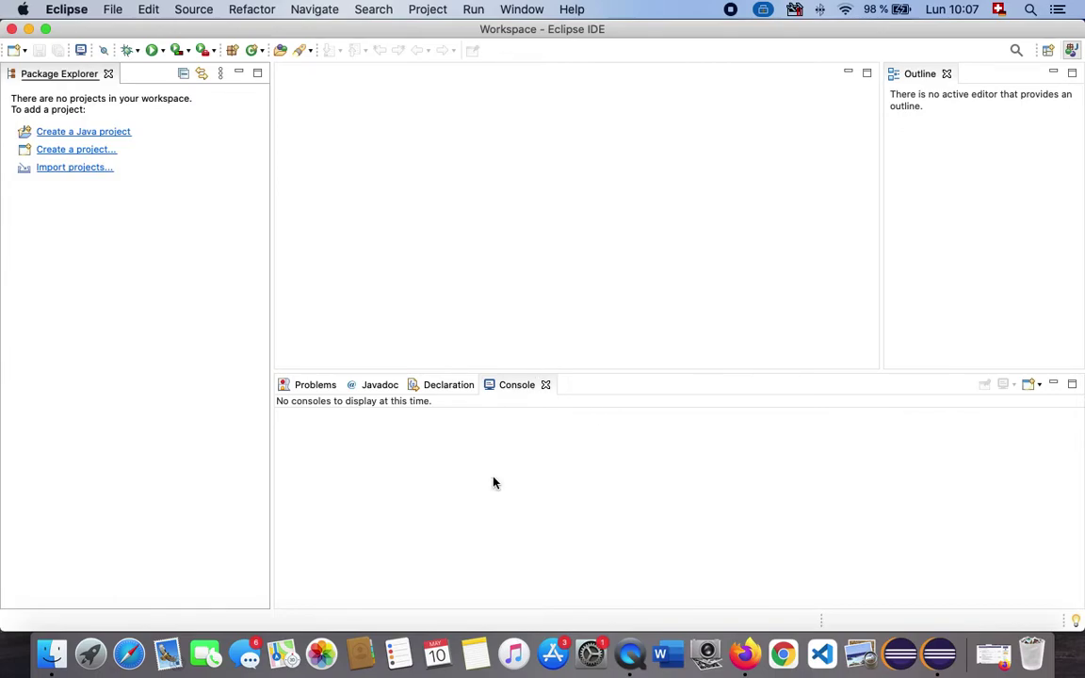
# Close the Console view in Eclipse and show it again.
pyautogui.click(528, 434)
pyautogui.click(545, 385)
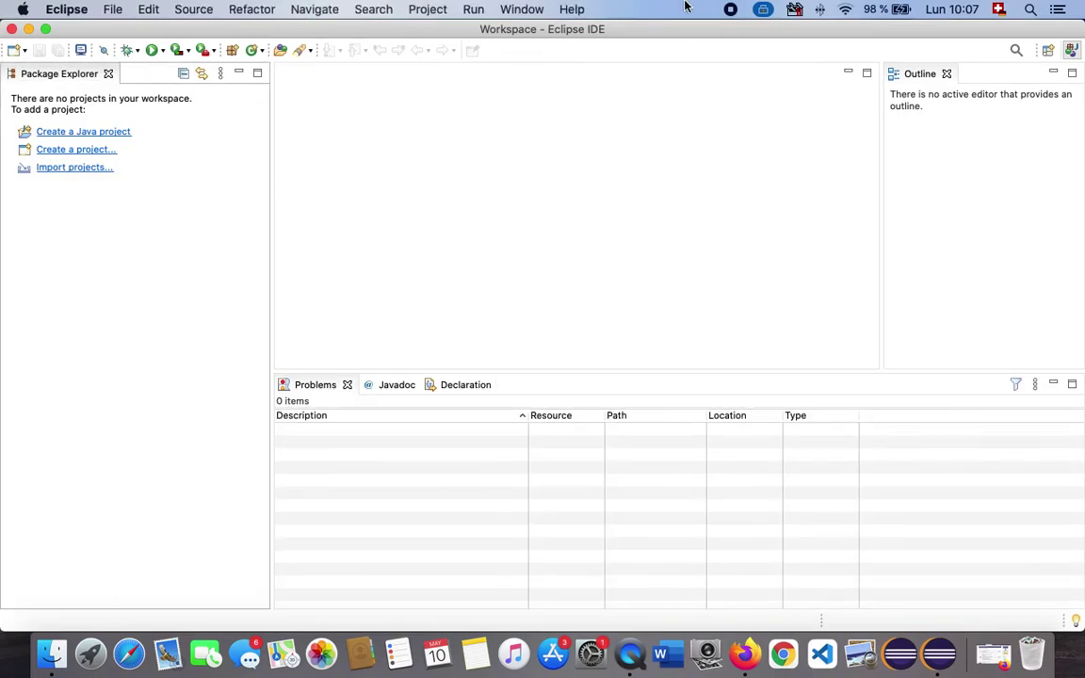
pyautogui.click(503, 11)
pyautogui.moveTo(584, 146)
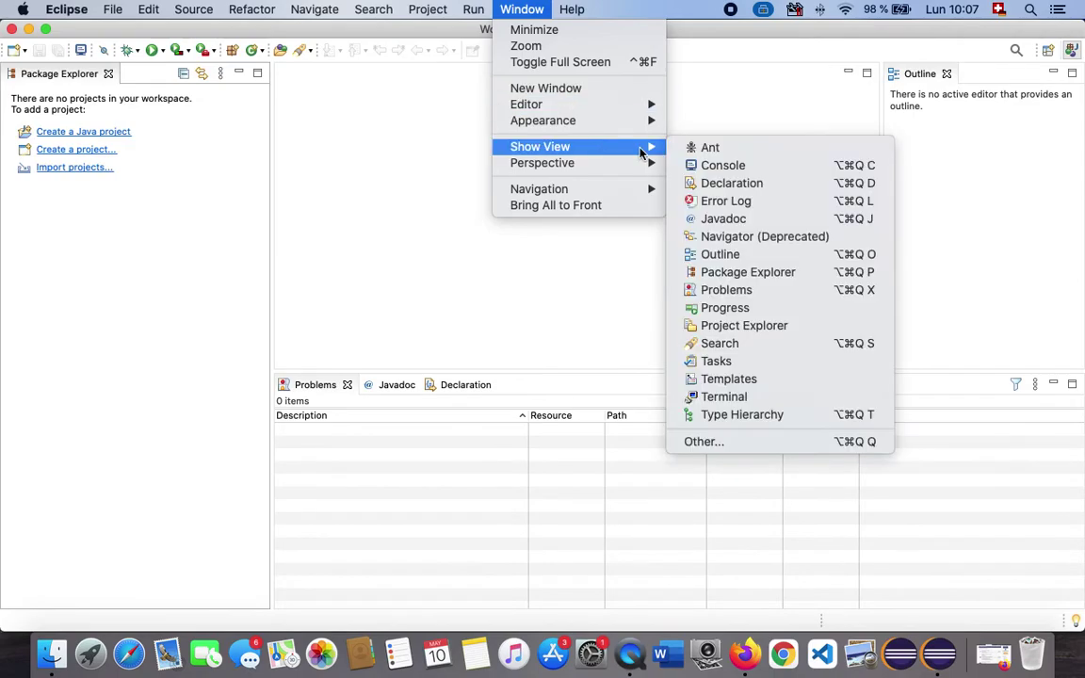
pyautogui.click(755, 172)
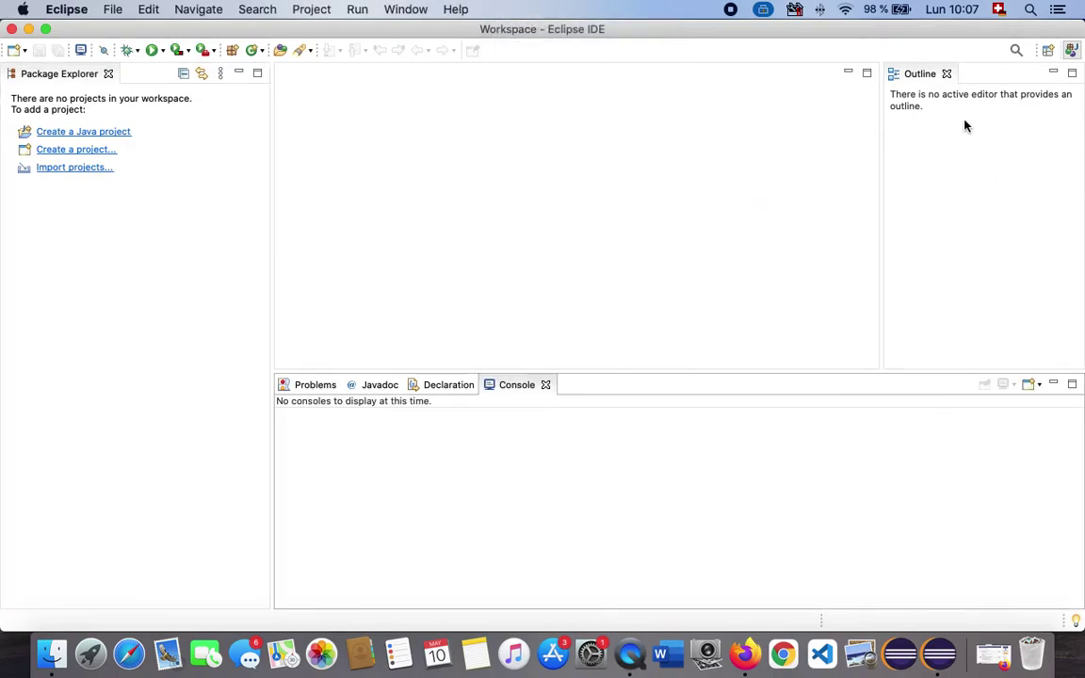